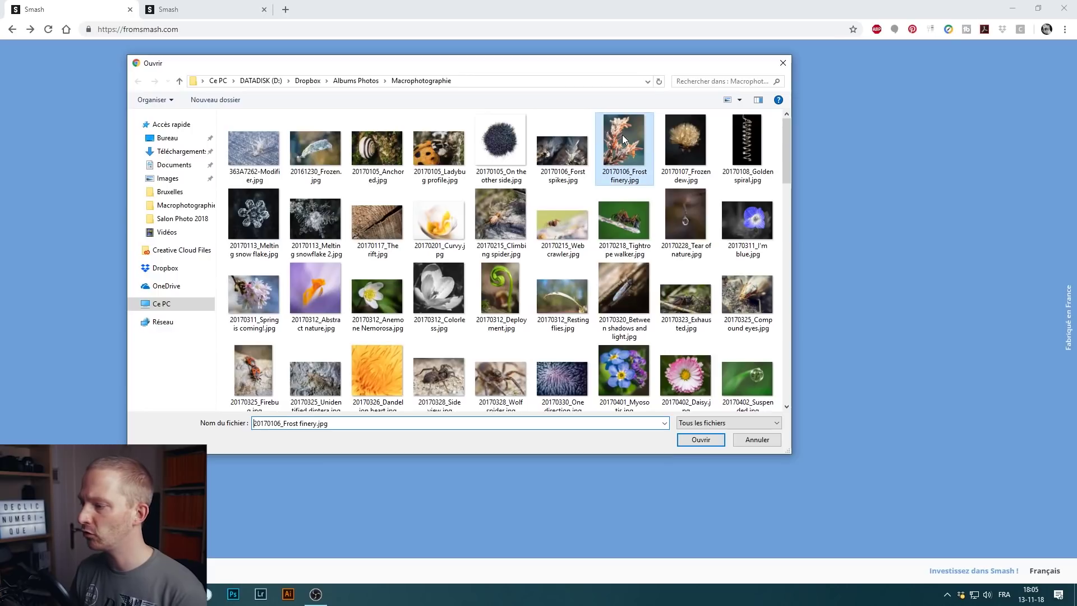
- Add Frost finery, Frozen dew and Golden spiral (12.0 Mo) to the transfer
left_click(693, 132, "ctrl")
left_click(760, 137, "ctrl")
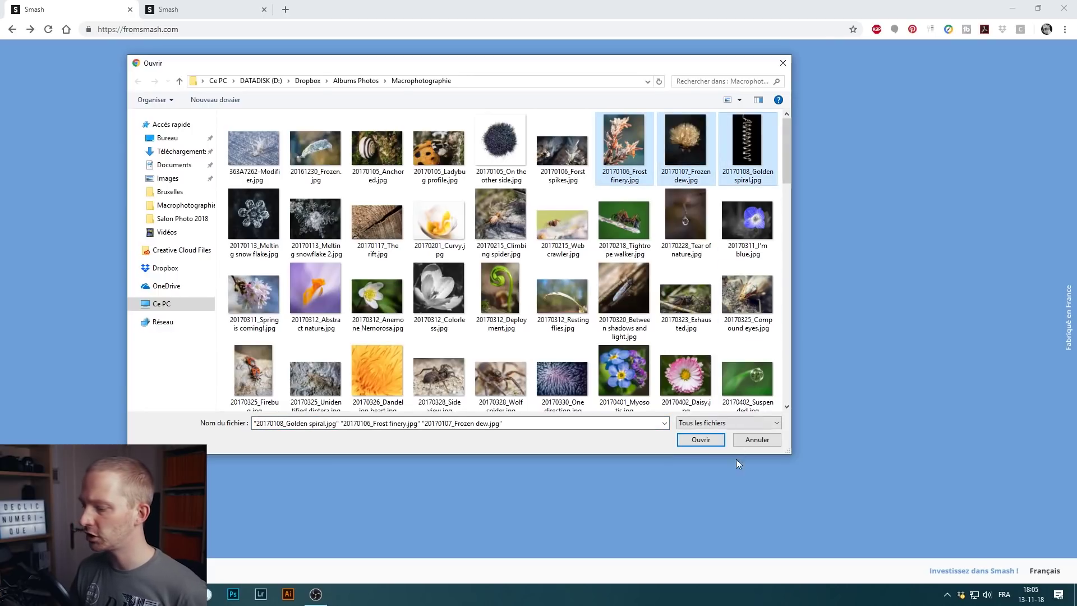
left_click(699, 439)
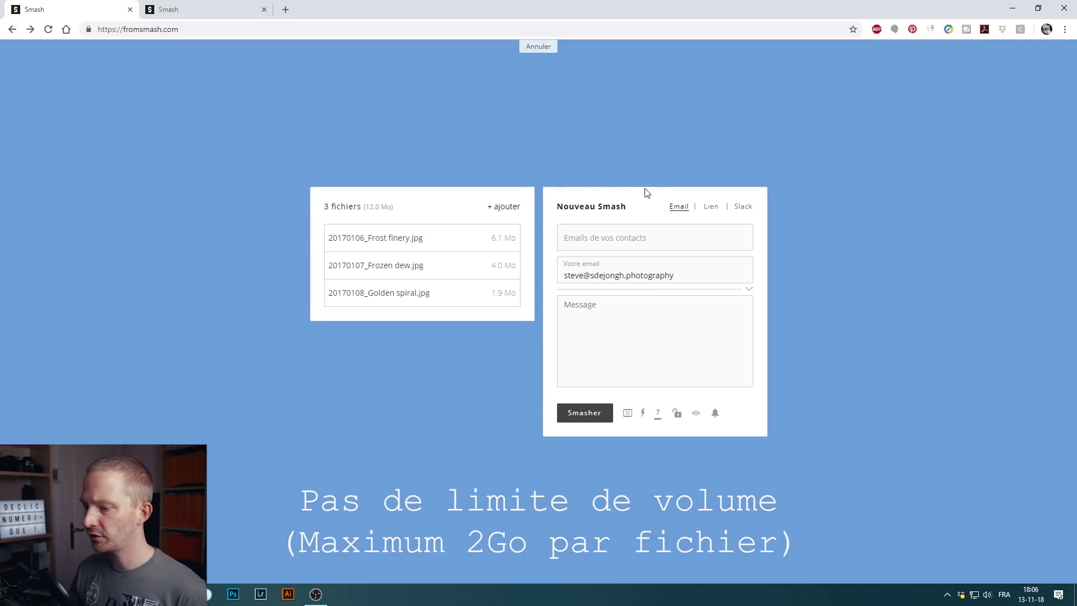
- Choose the contact's e-mail from the autofill suggestions as recipient and check the sender e-mail
left_click(662, 237)
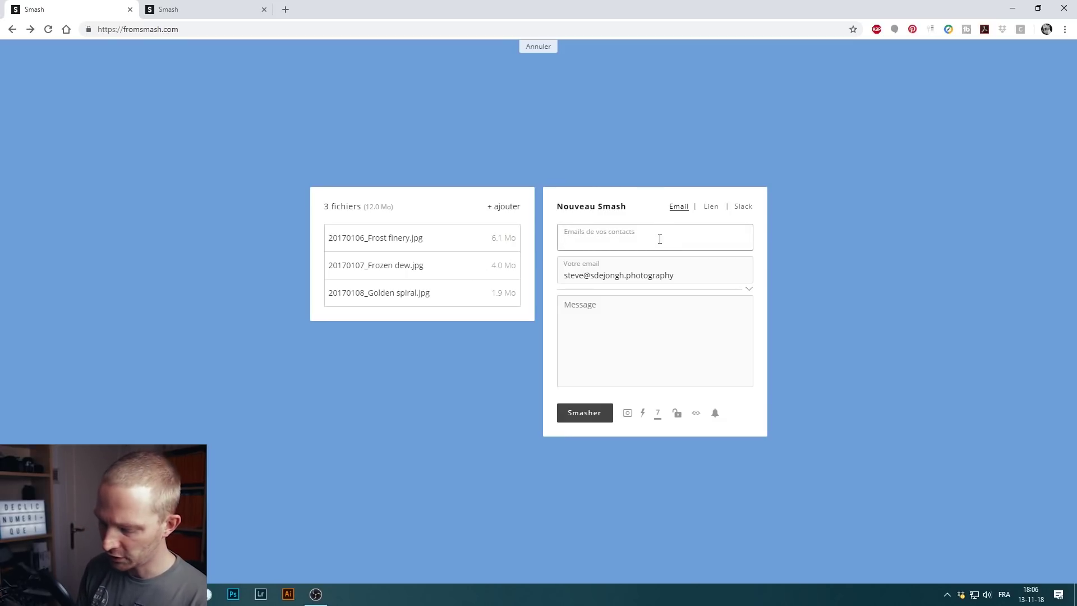
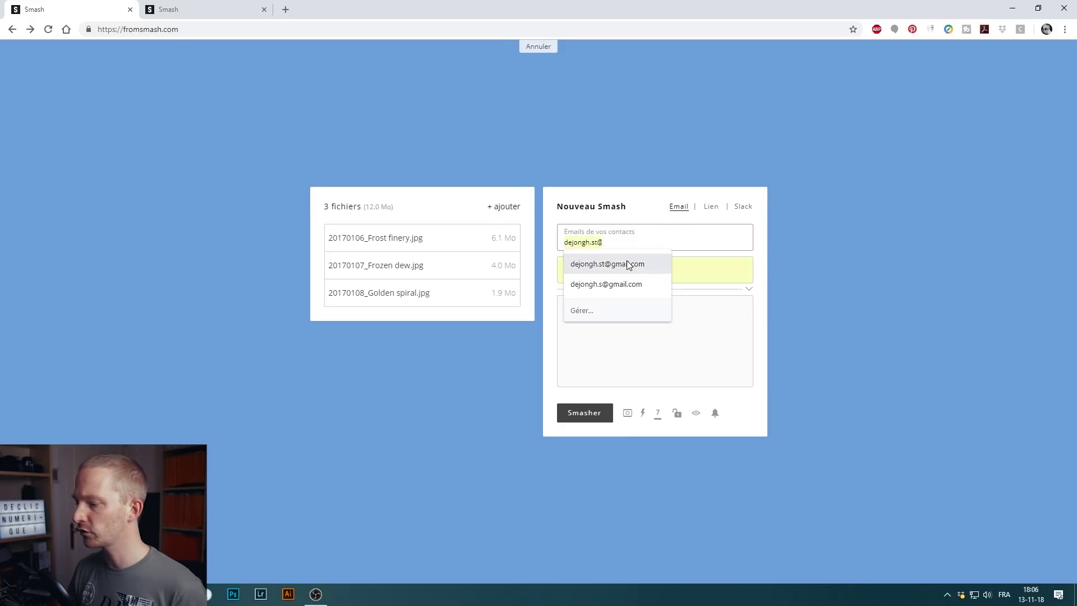
left_click(627, 264)
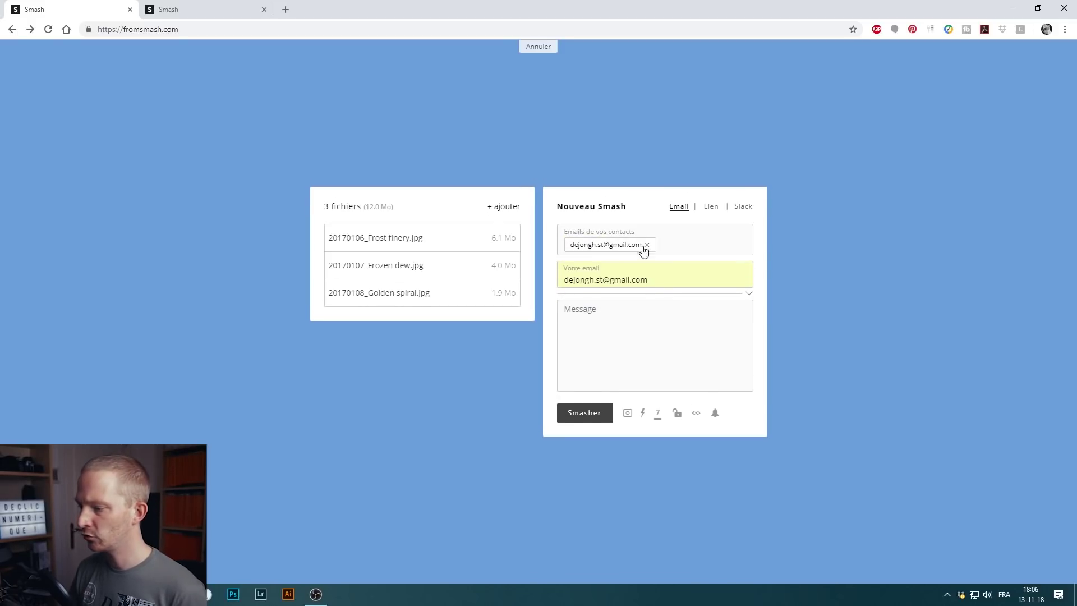
left_click_drag(678, 277, 556, 281)
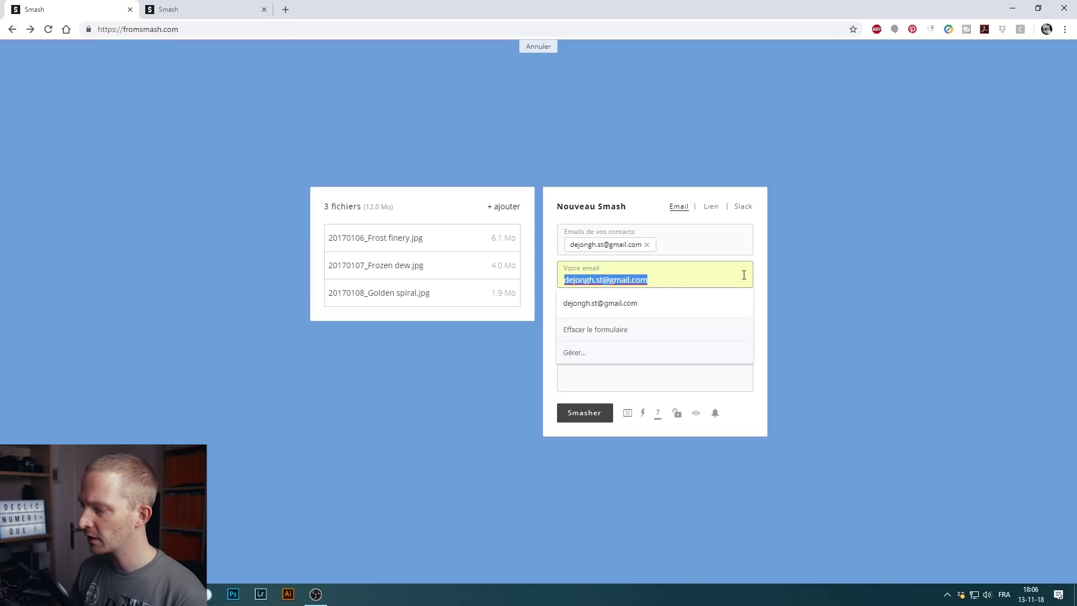
left_click(763, 251)
- Write the message 'Coucou !' to the recipient
left_click(598, 313)
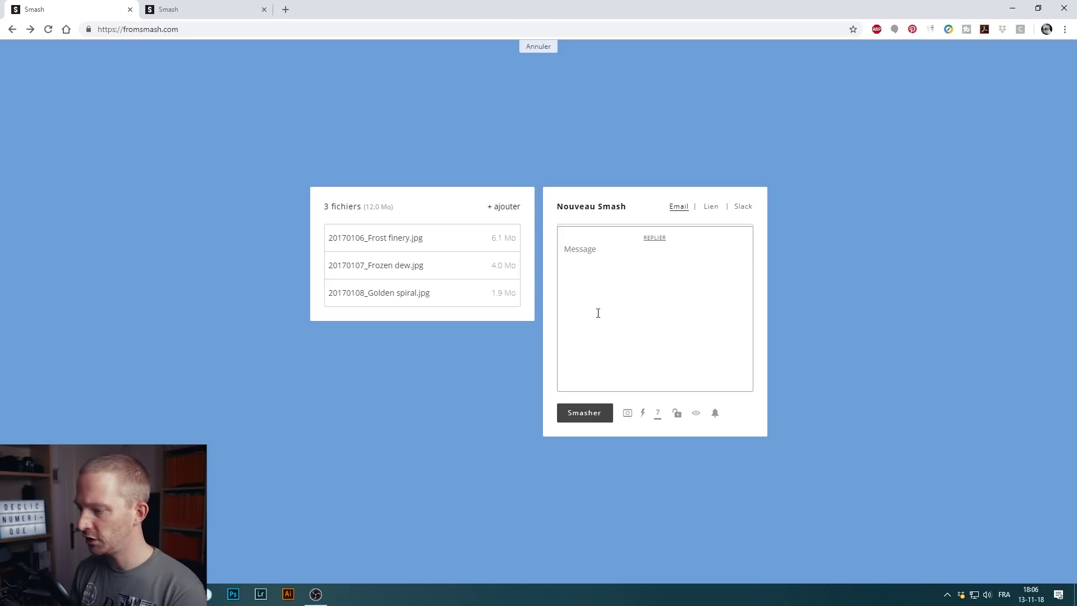
type("Coucou !")
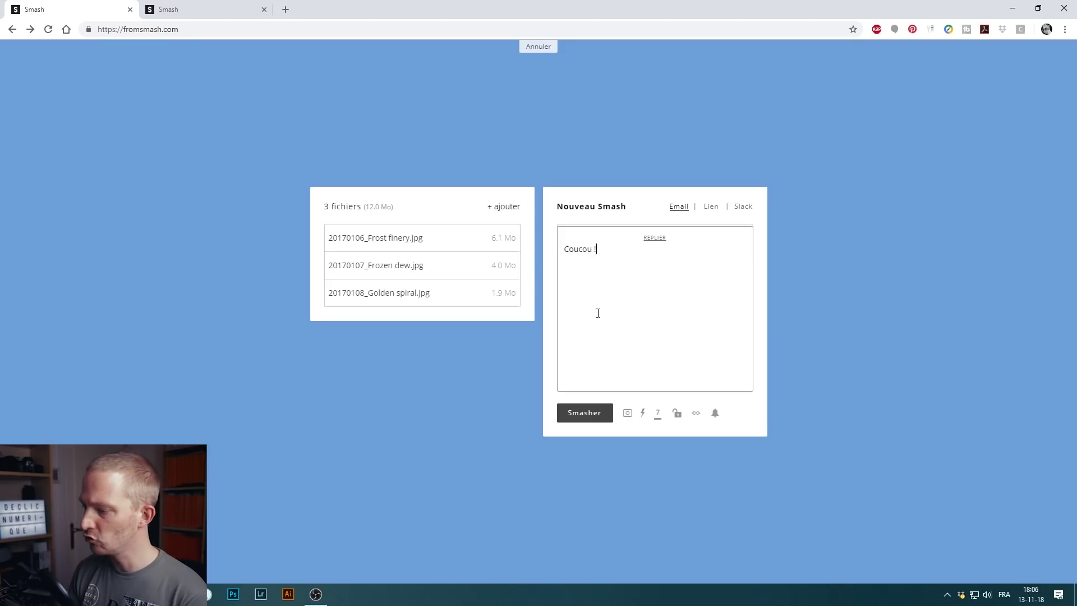
left_click(656, 239)
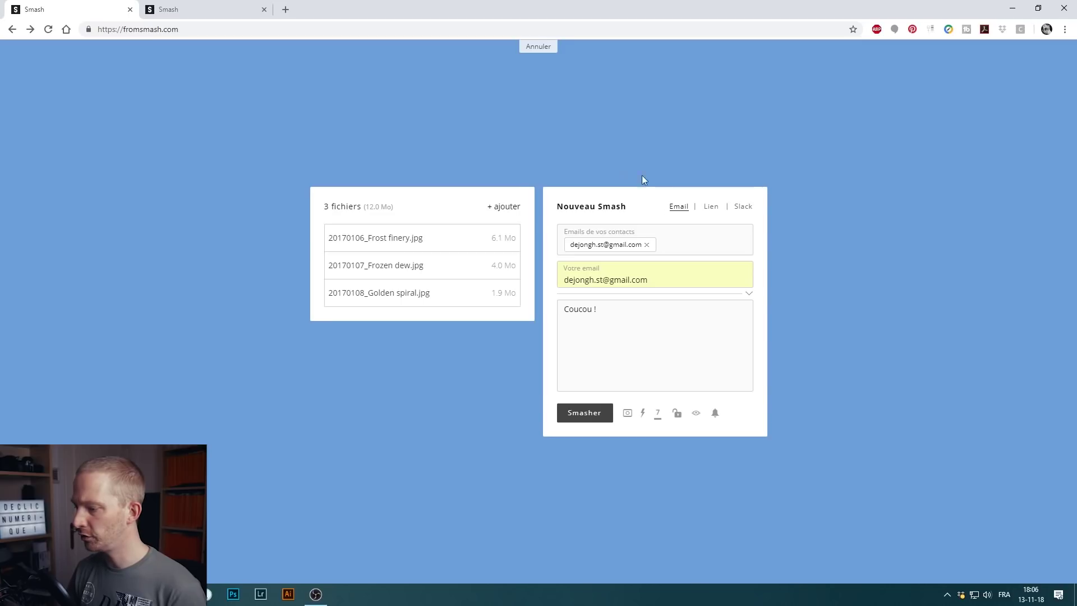
left_click(710, 208)
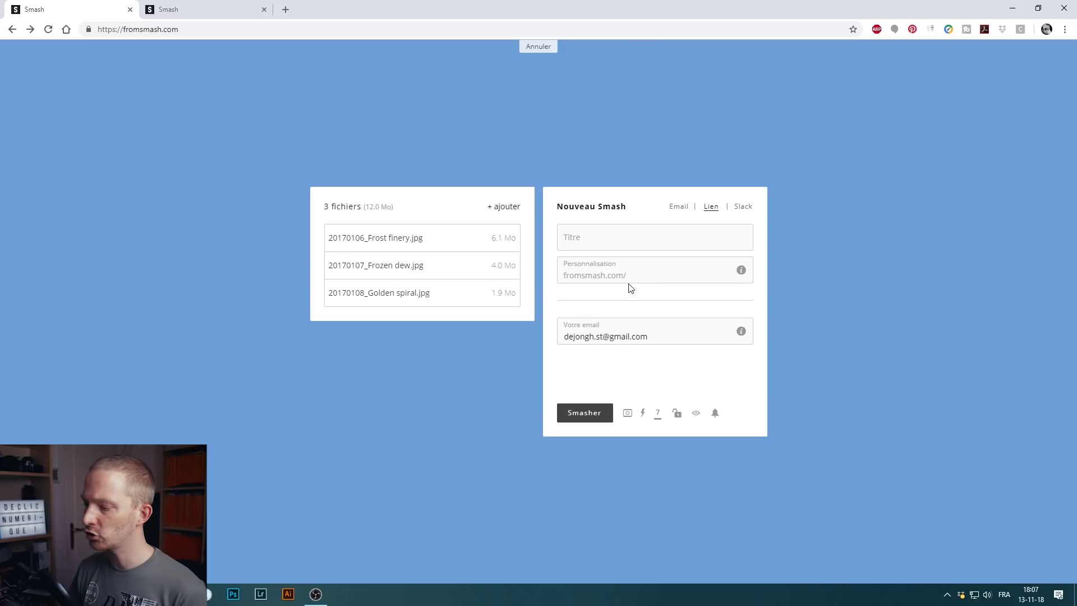
left_click(646, 276)
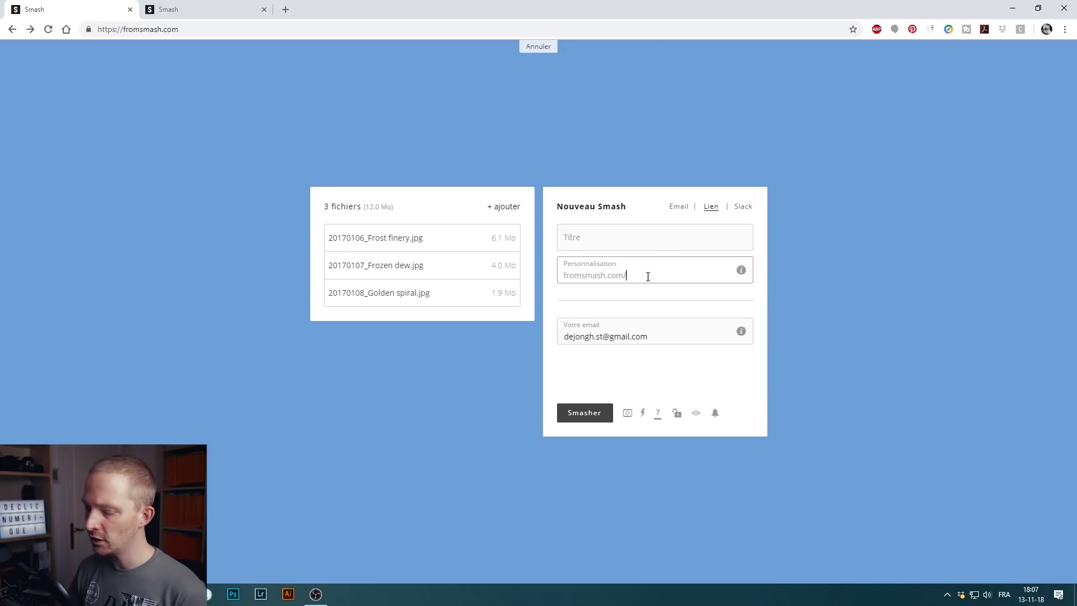
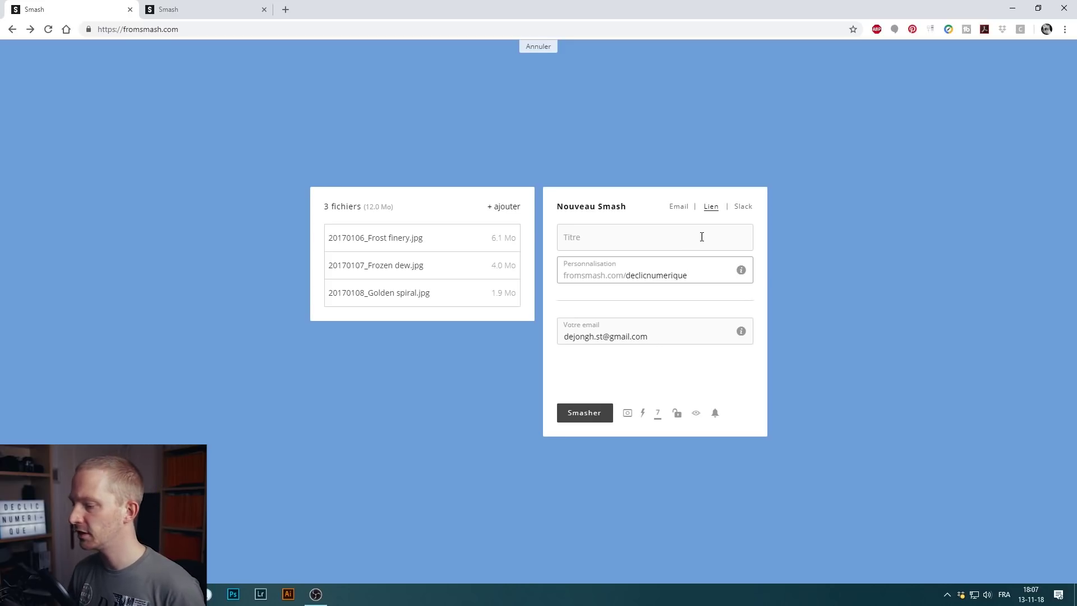
left_click_drag(709, 279, 547, 274)
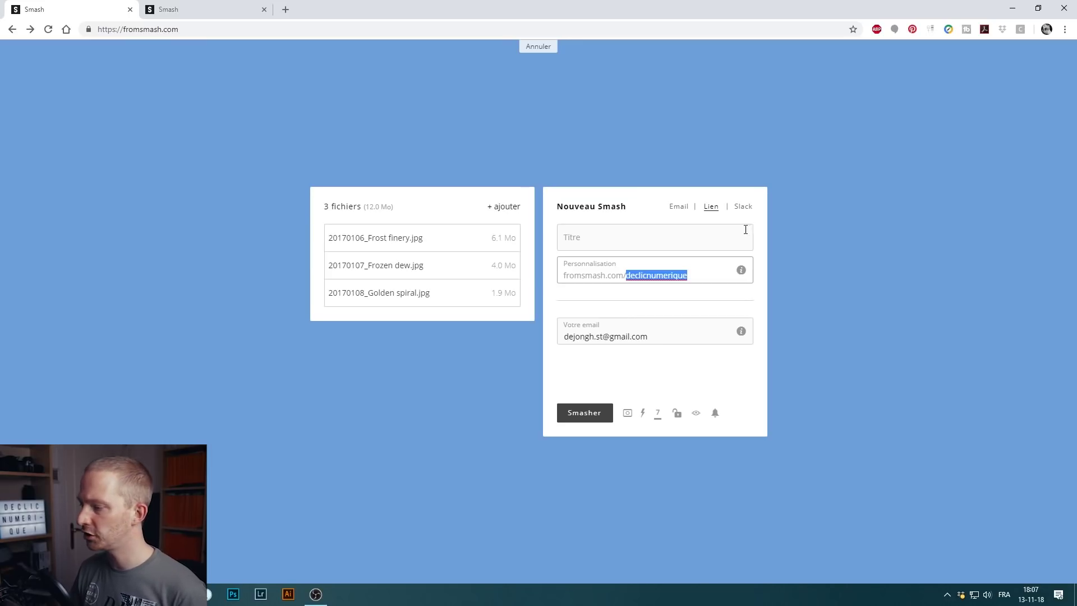
- Look at the Slack option, then title the link transfer 'Envoi de photo'
left_click(749, 209)
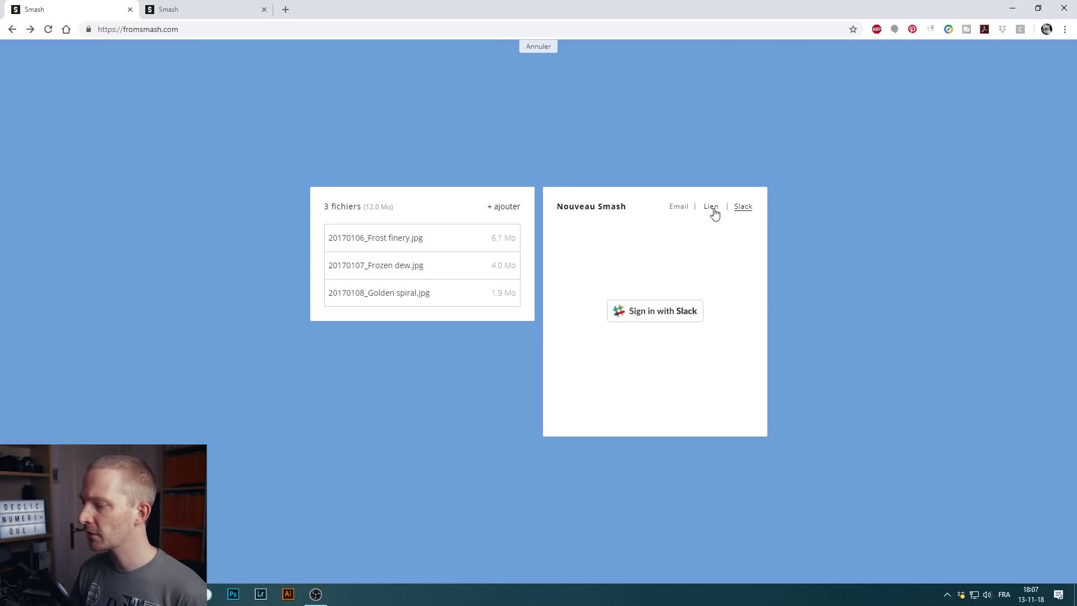
left_click(711, 207)
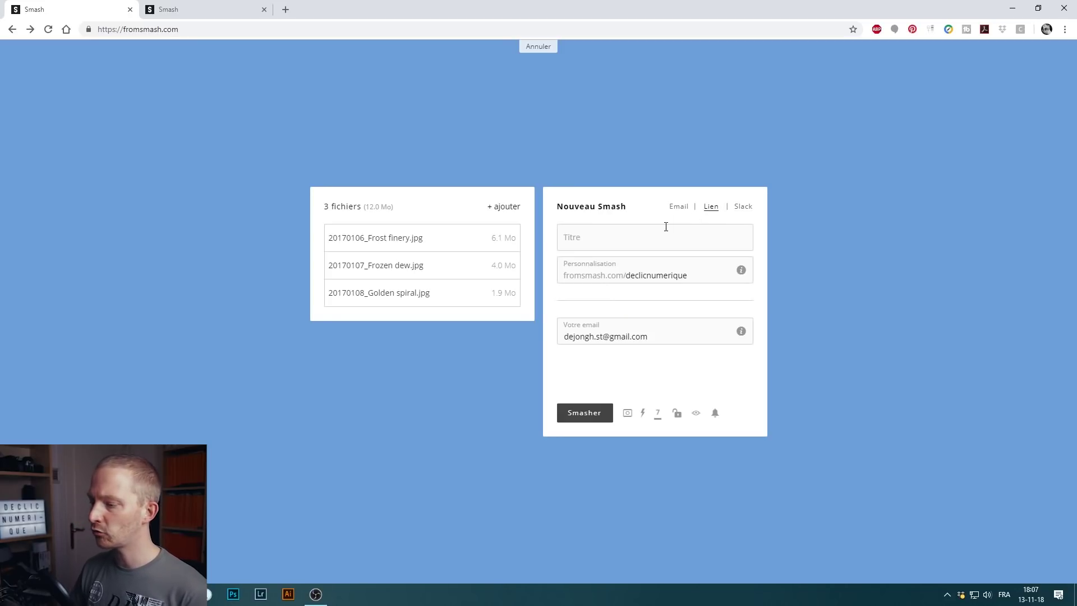
left_click(649, 240)
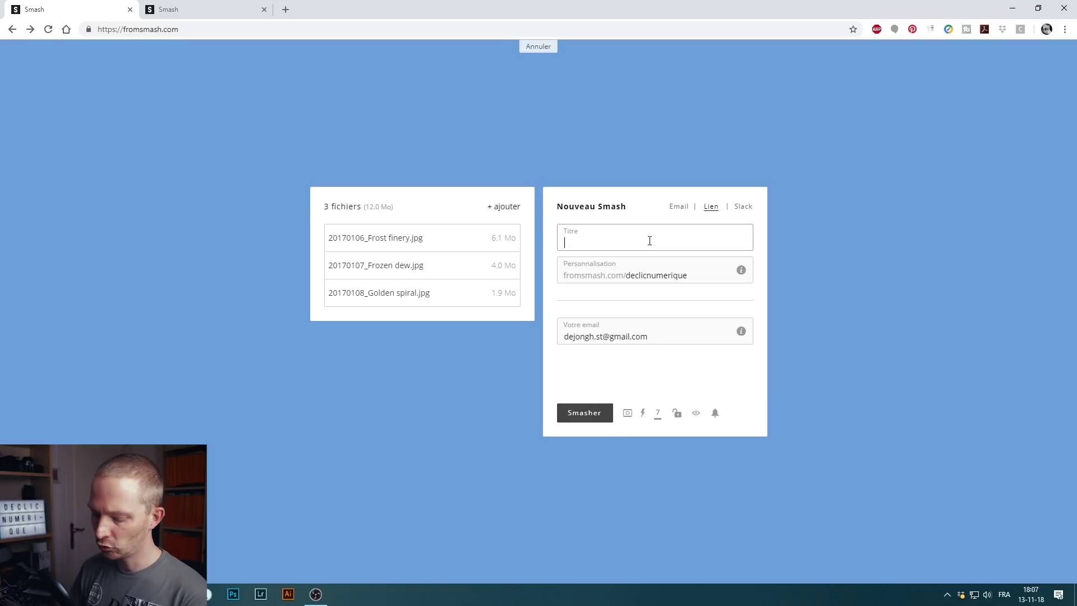
type("Envoi de photo")
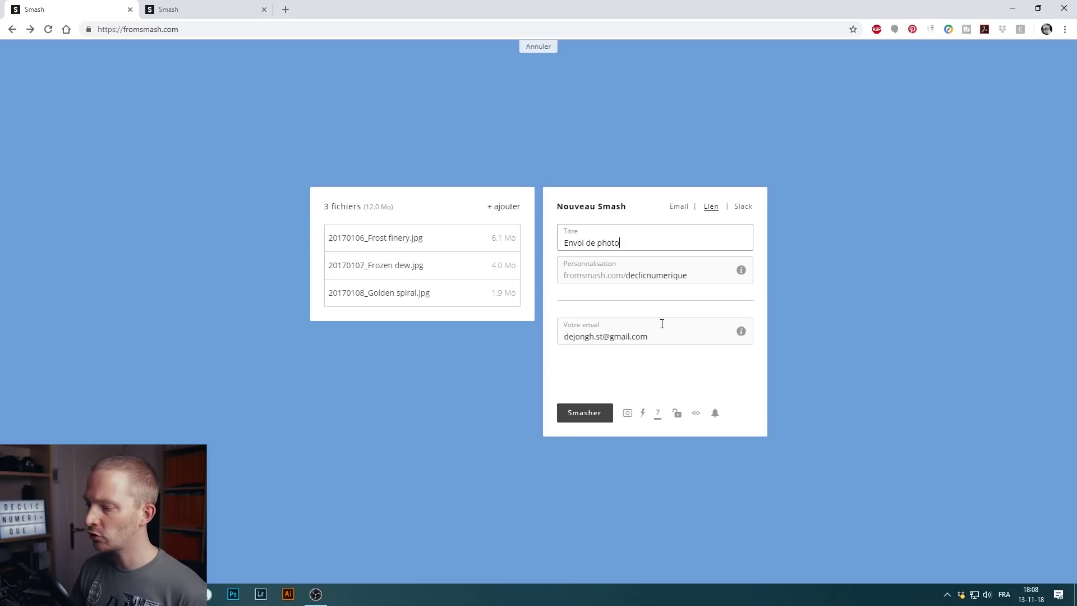
left_click(626, 415)
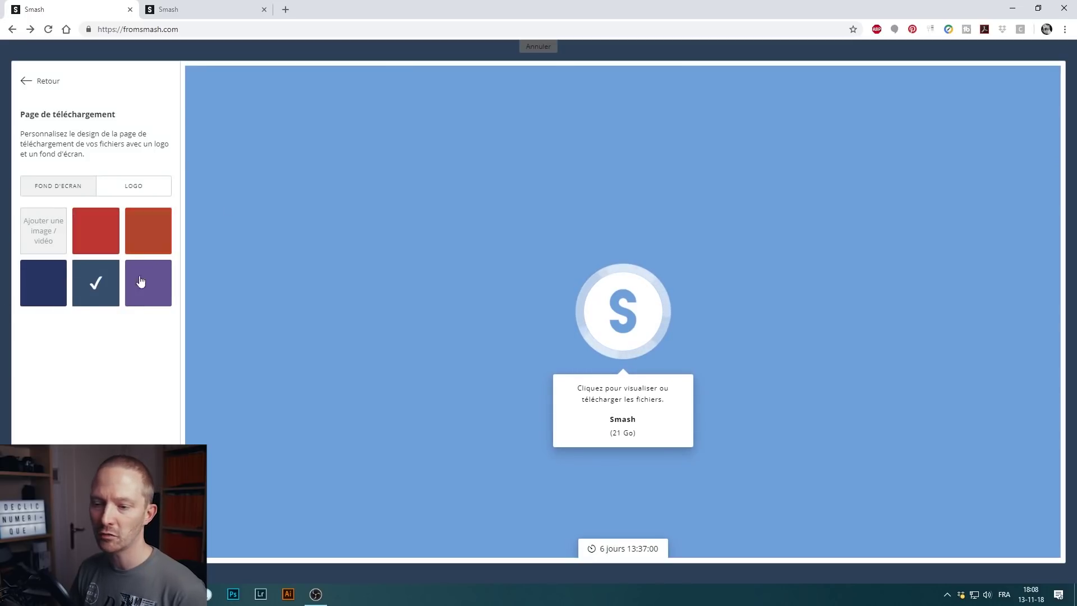
left_click(128, 184)
left_click(146, 230)
left_click(112, 235)
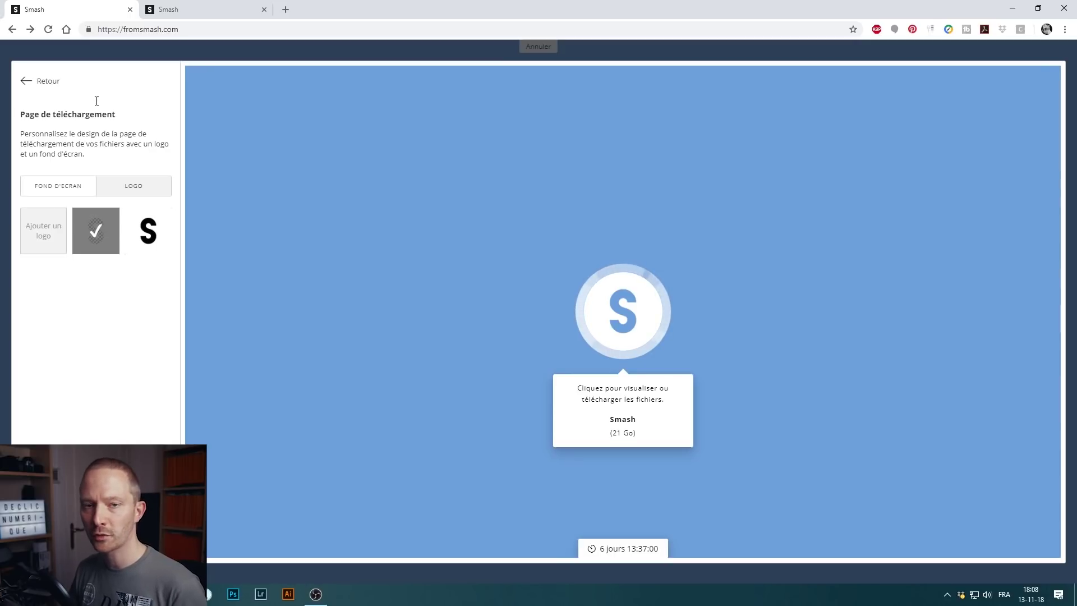
left_click(27, 82)
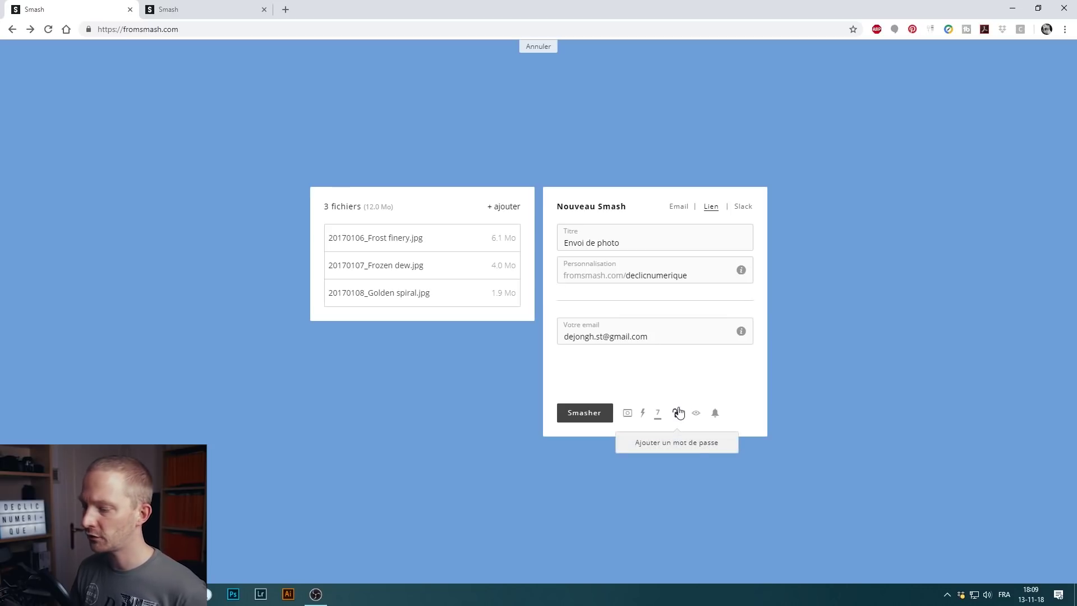
- Protect the link transfer with a password
left_click(677, 414)
left_click(533, 310)
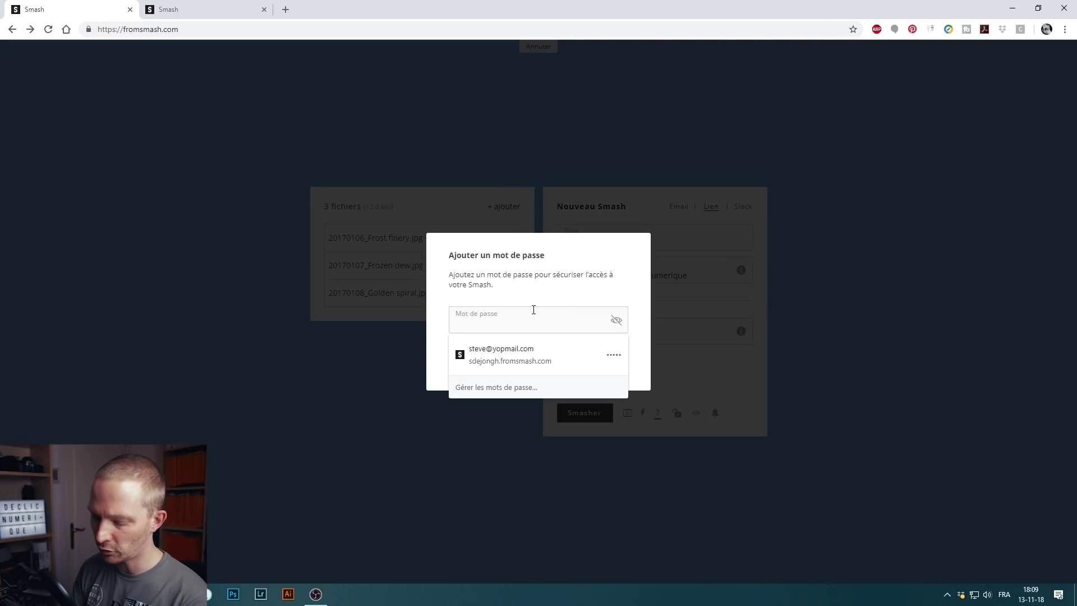
type("1234")
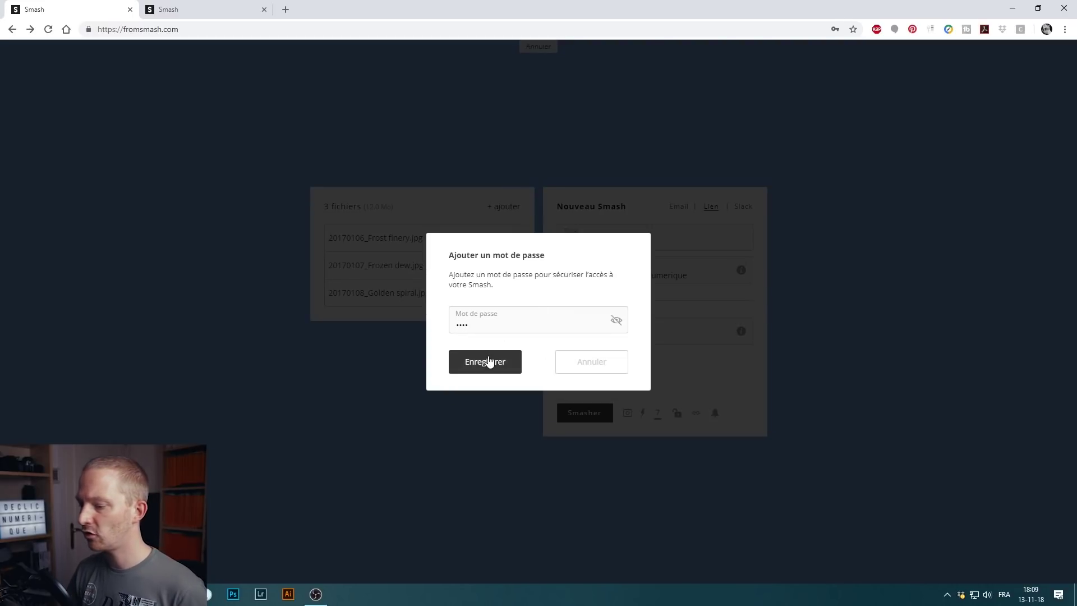
left_click(486, 361)
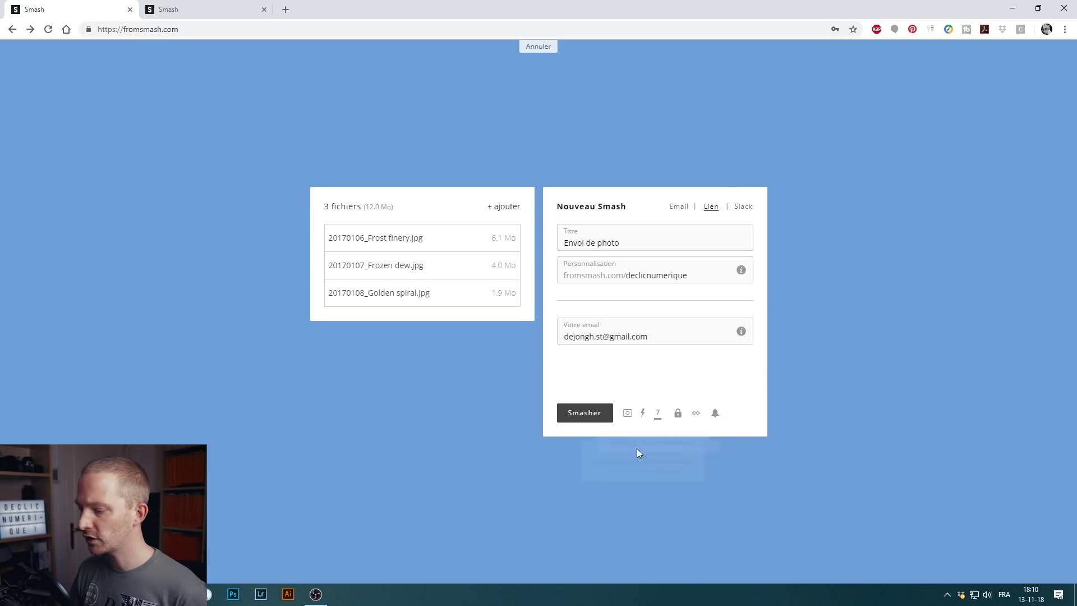
- Send the three photos, copy the transfer link, and open a Chrome private window
left_click(587, 414)
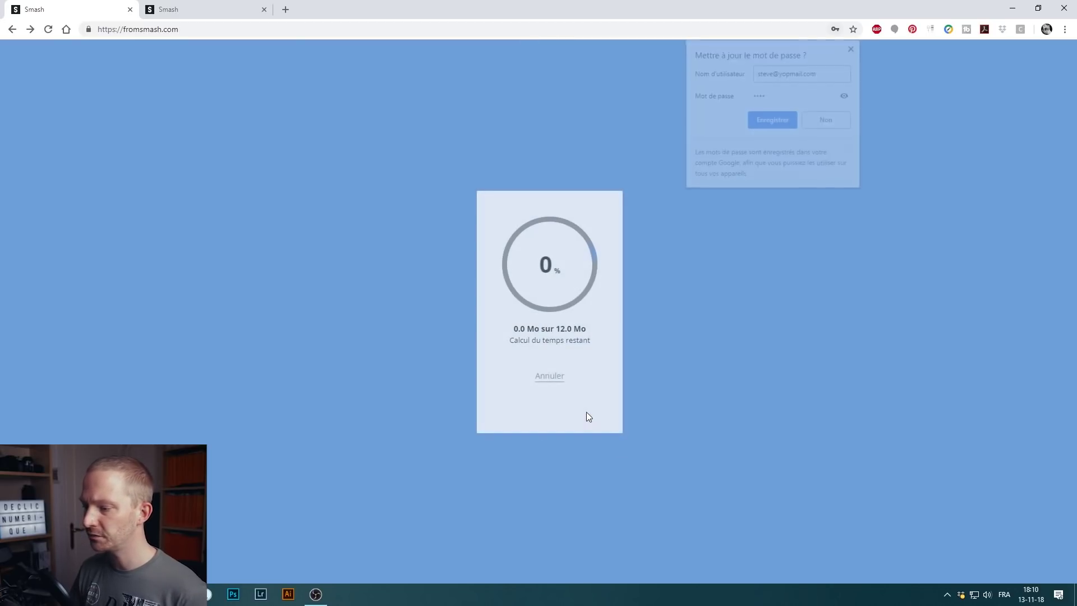
left_click(853, 47)
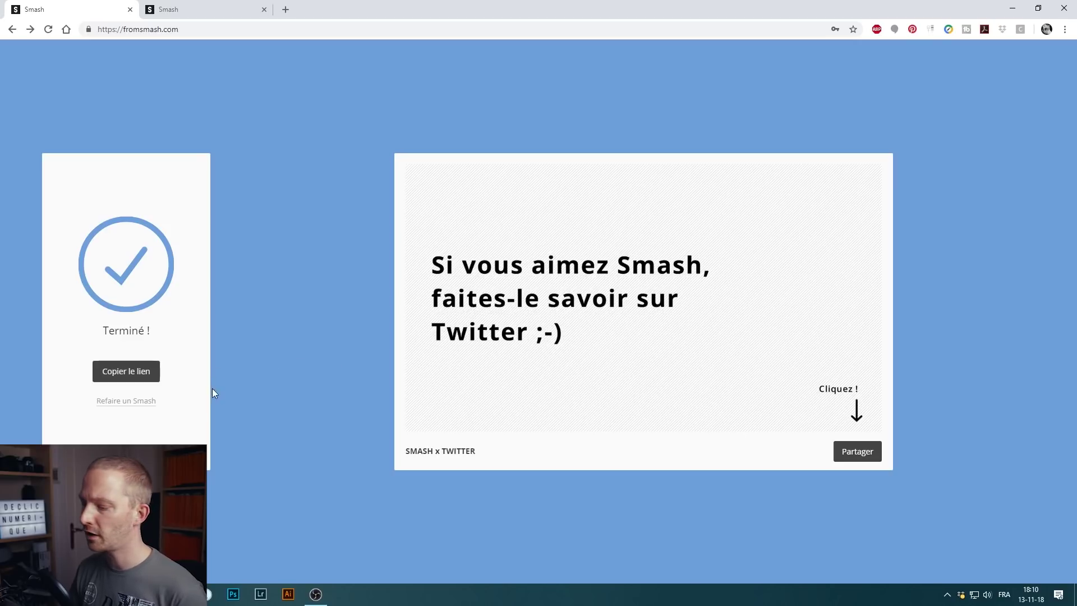
left_click(139, 374)
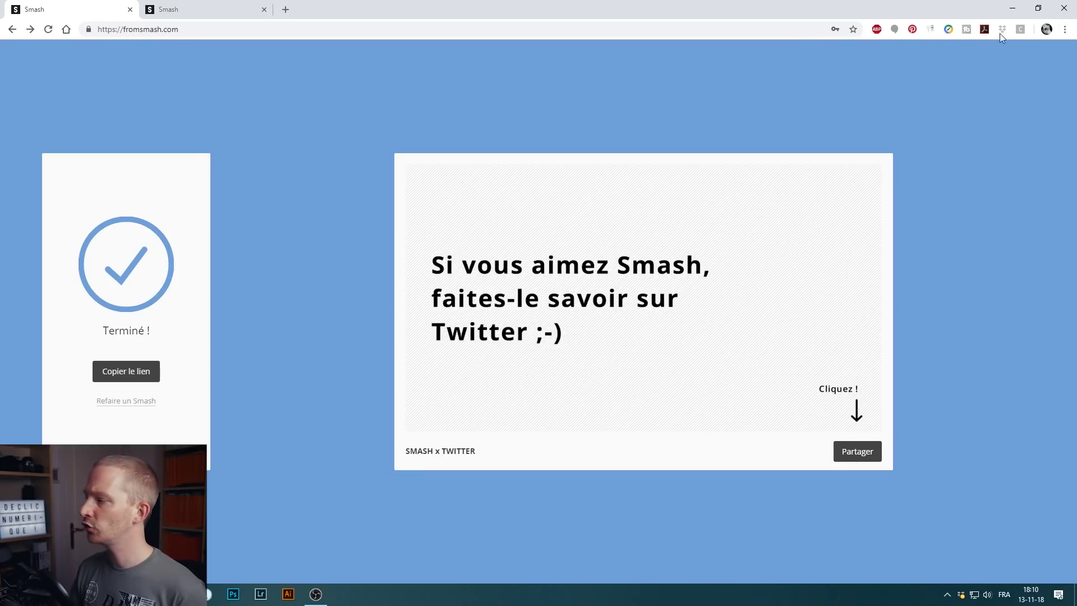
left_click(1065, 32)
left_click(1004, 74)
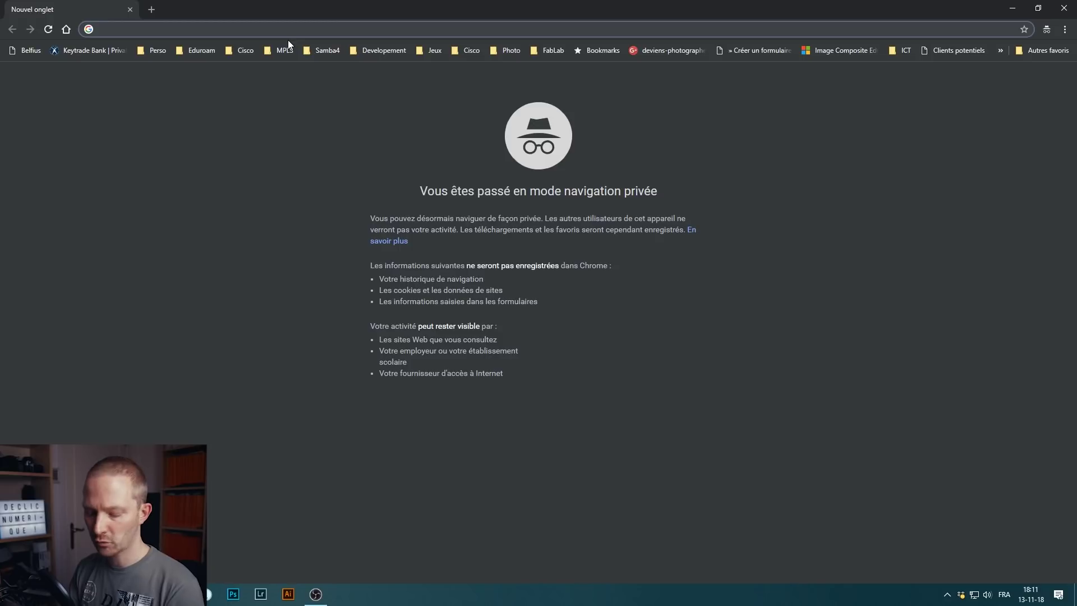
key("ctrl+v")
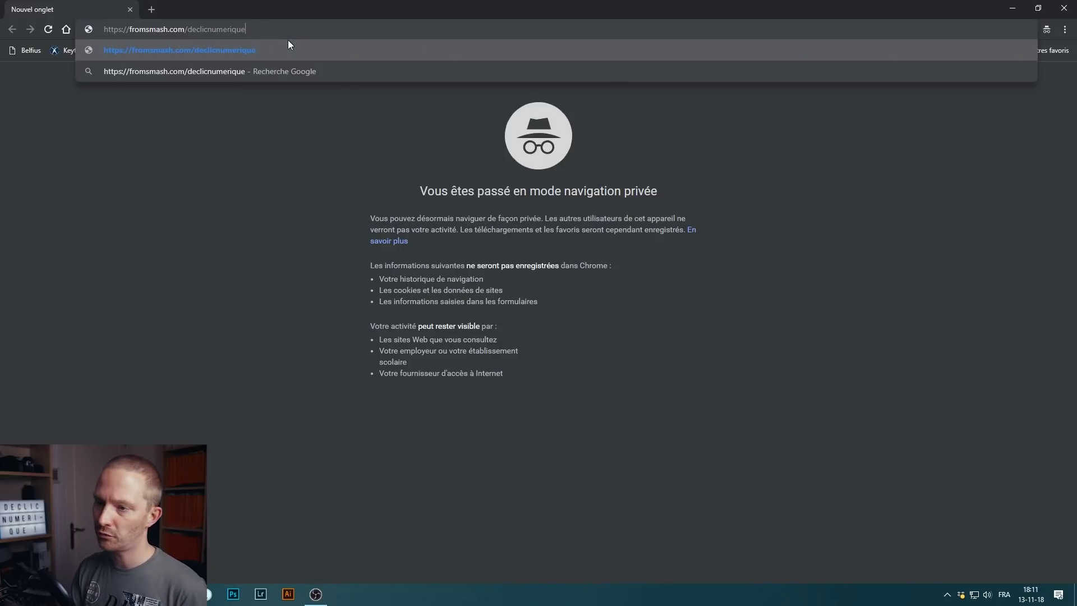
key("Return")
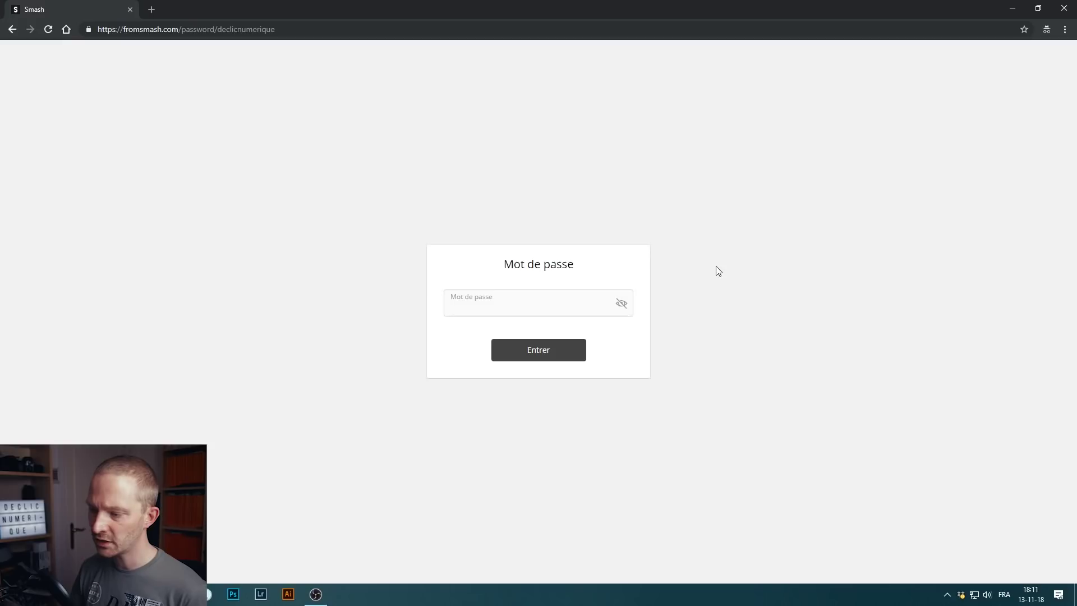
type("••••")
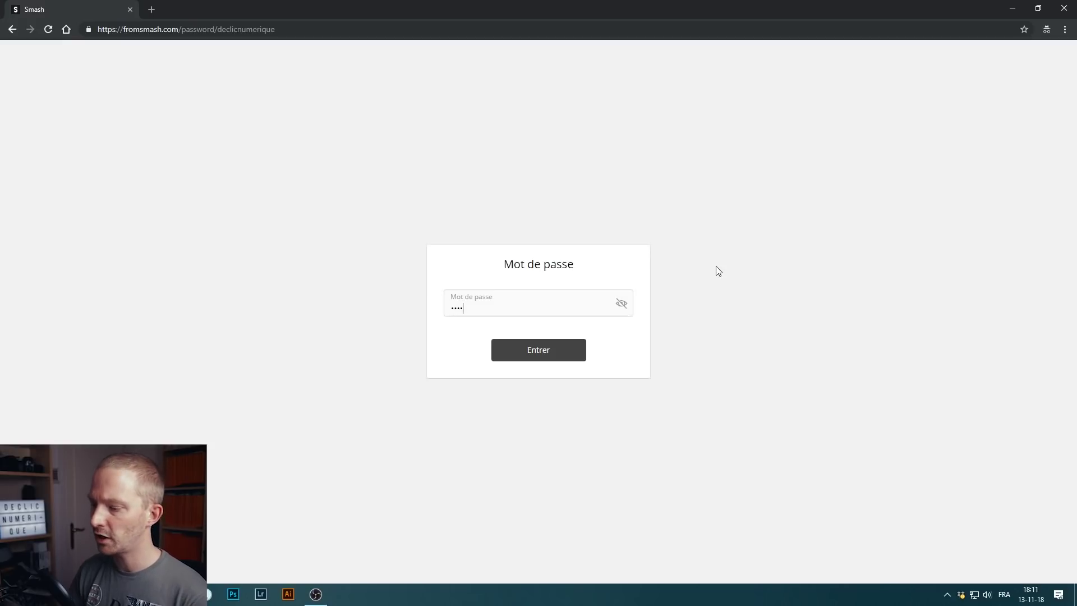
left_click(533, 356)
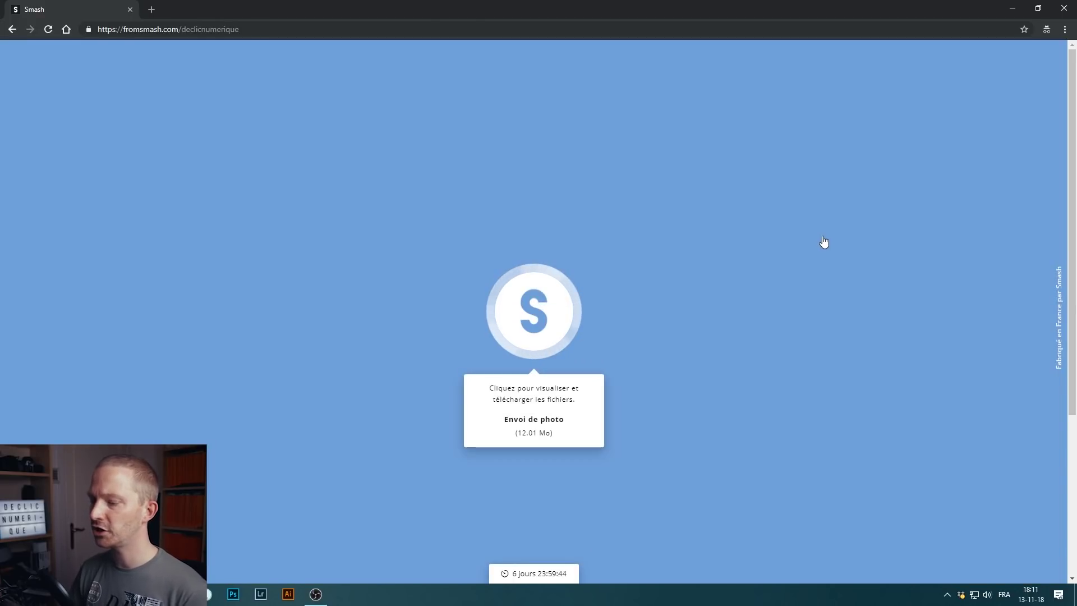
- Reveal the three photos and select Frost finery and Golden spiral for download
left_click(534, 303)
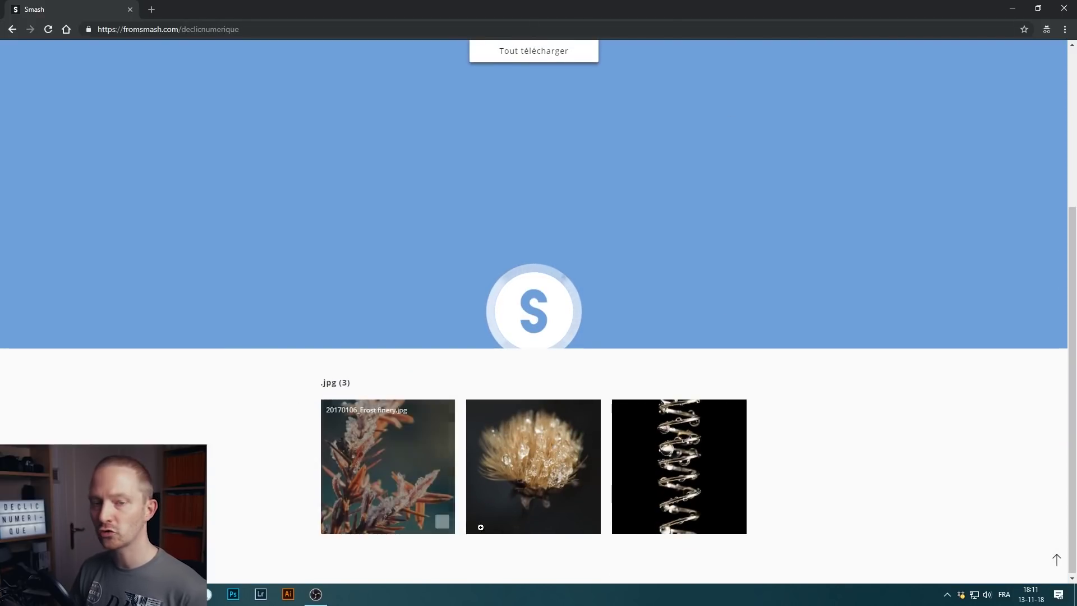
mouse_move(545, 481)
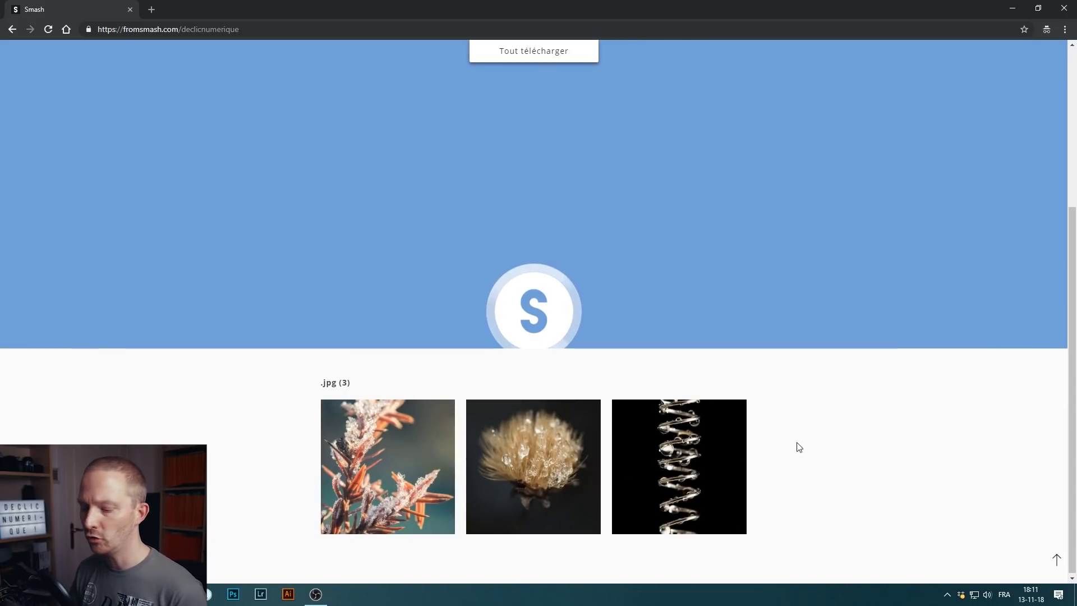
mouse_move(418, 512)
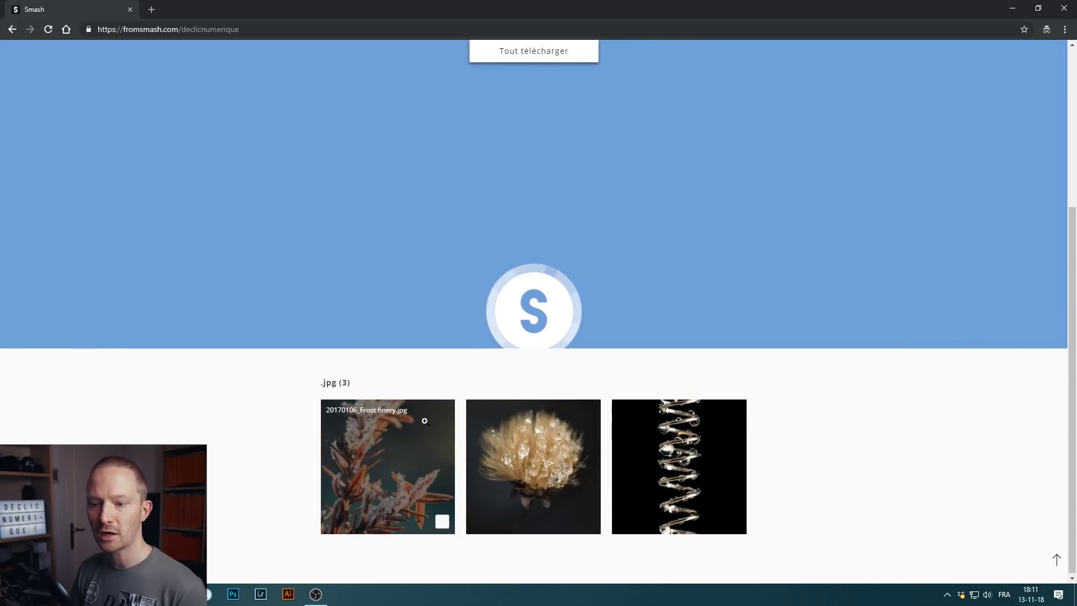
left_click(442, 521)
left_click(590, 523)
left_click(733, 521)
left_click(589, 523)
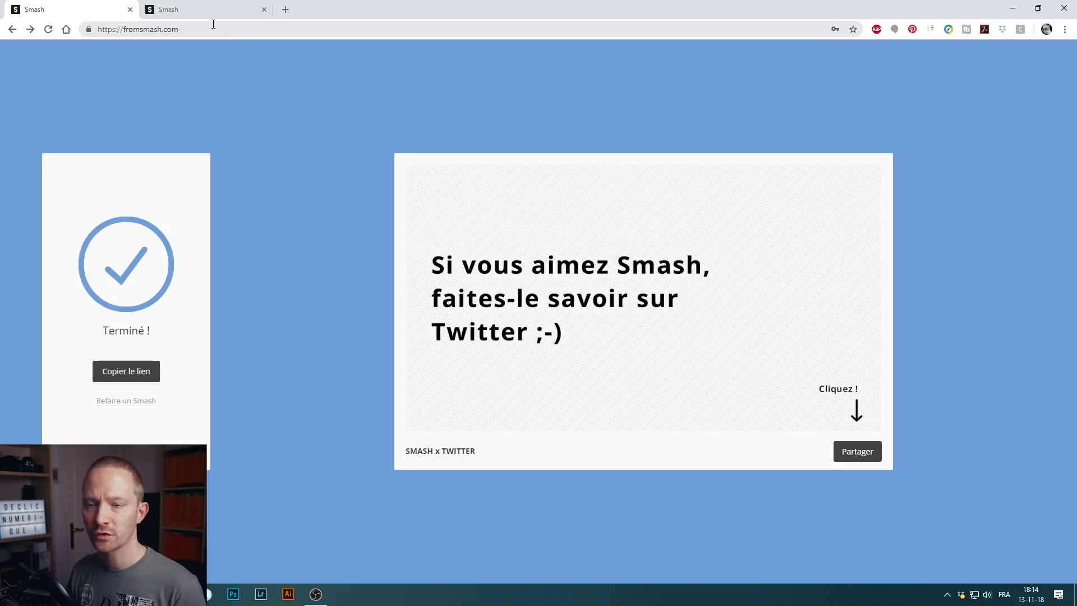
- Return to the branded Smash tab and open the account's Transferts list
left_click(209, 7)
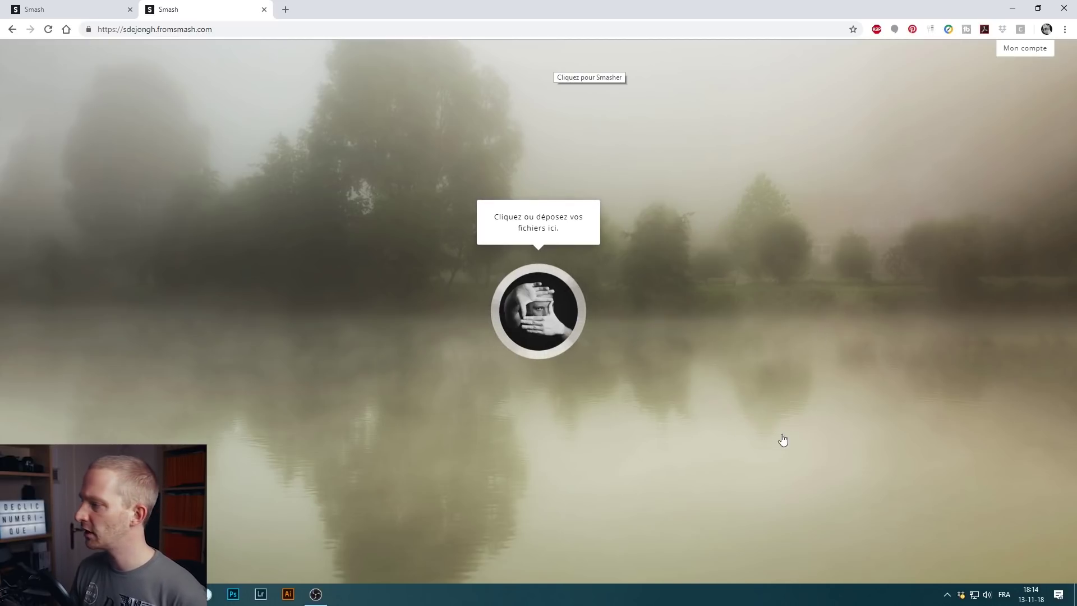
left_click(1013, 59)
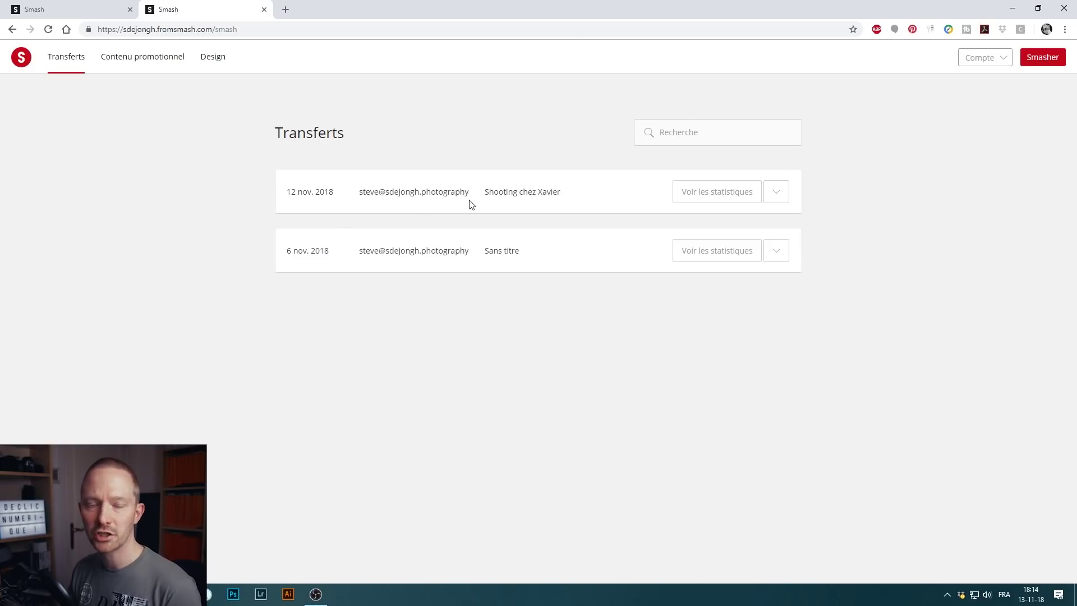
- View the Shooting chez Xavier statistics, then open the Contenu promotionnel campaigns
left_click(683, 197)
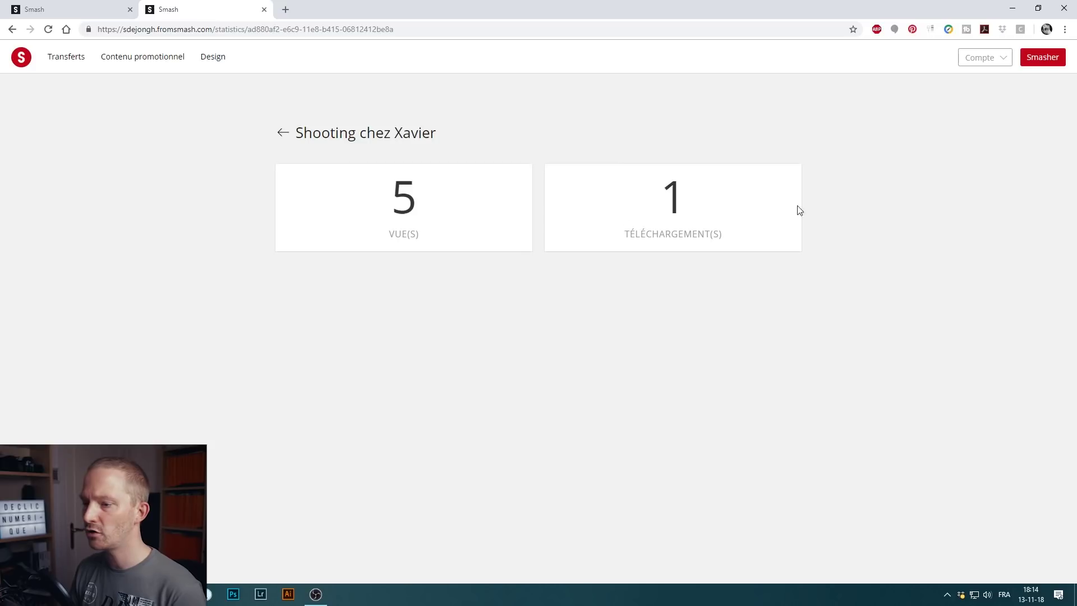
left_click(283, 134)
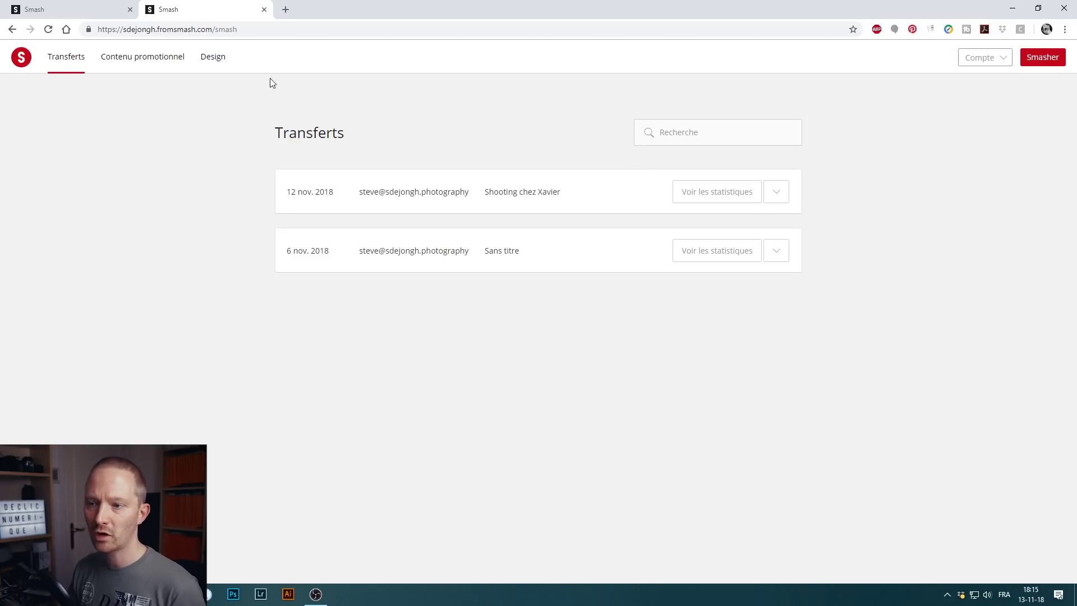
left_click(155, 62)
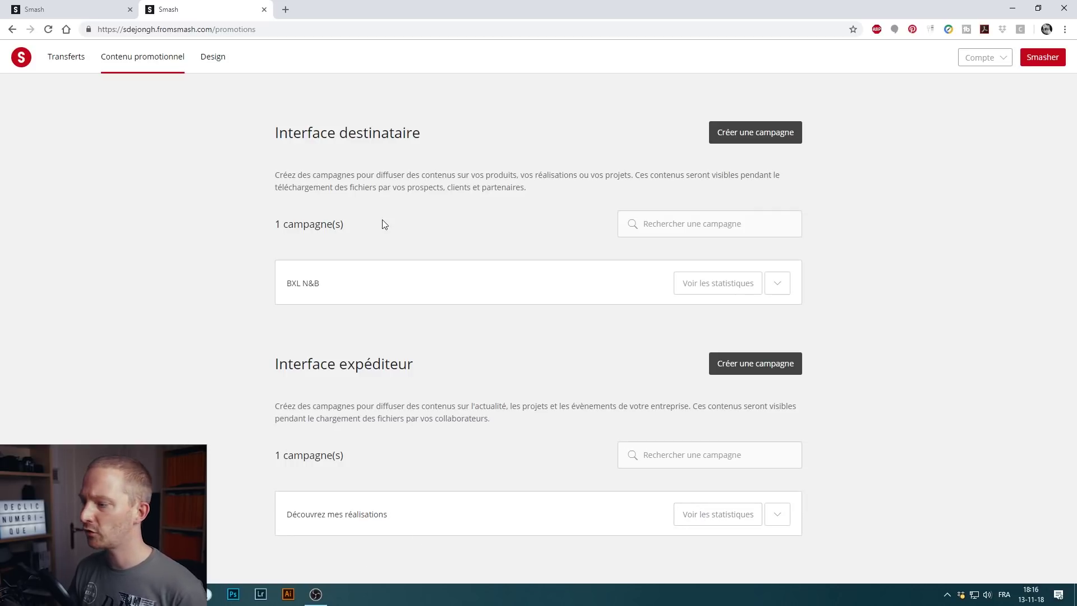
- Open the Design tab with the recipient and sender interface backgrounds
left_click(213, 56)
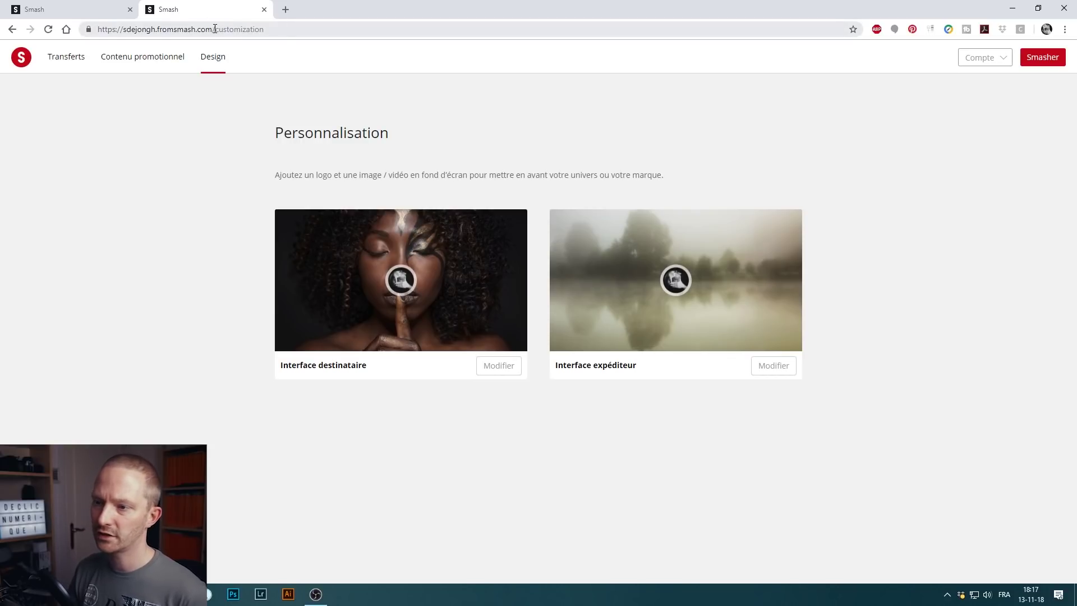
- Remove 'customization' from the address to return to the account's base fromsmash.com page
left_click_drag(215, 29, 290, 32)
key("BackSpace")
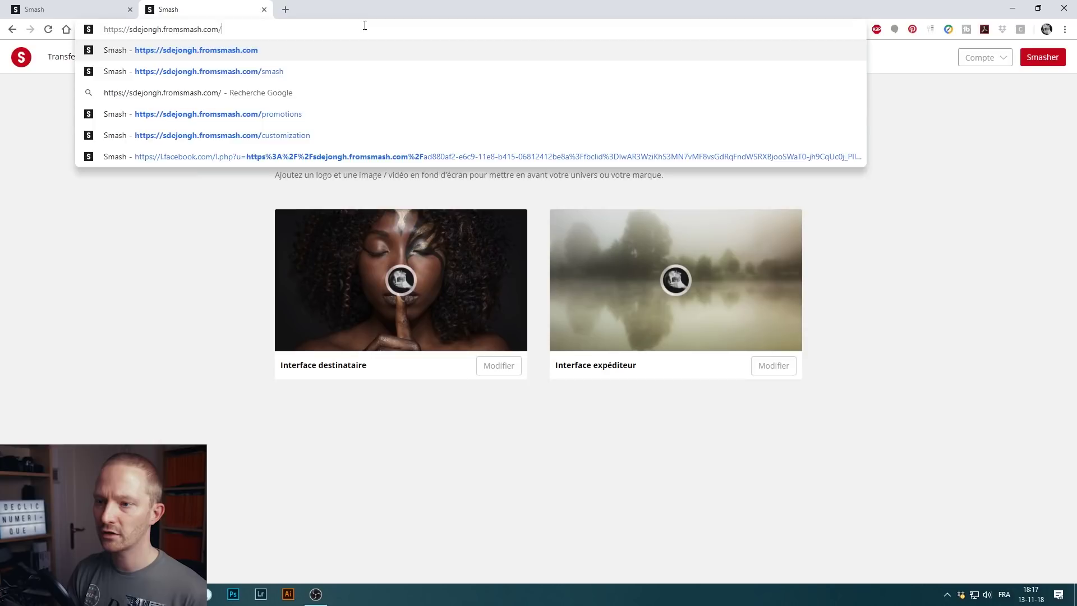
key("Return")
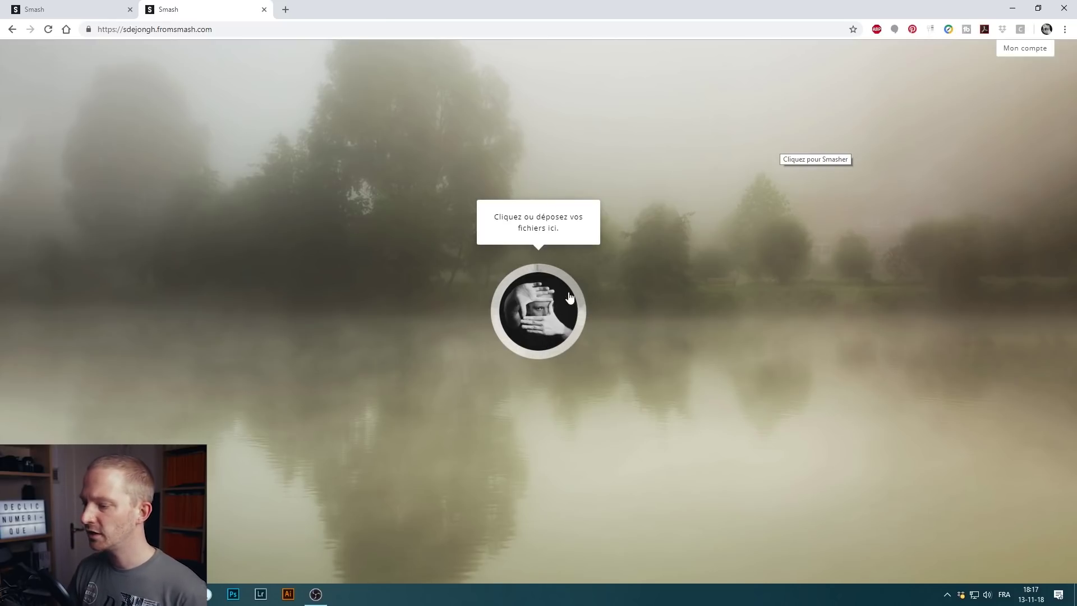
left_click(542, 308)
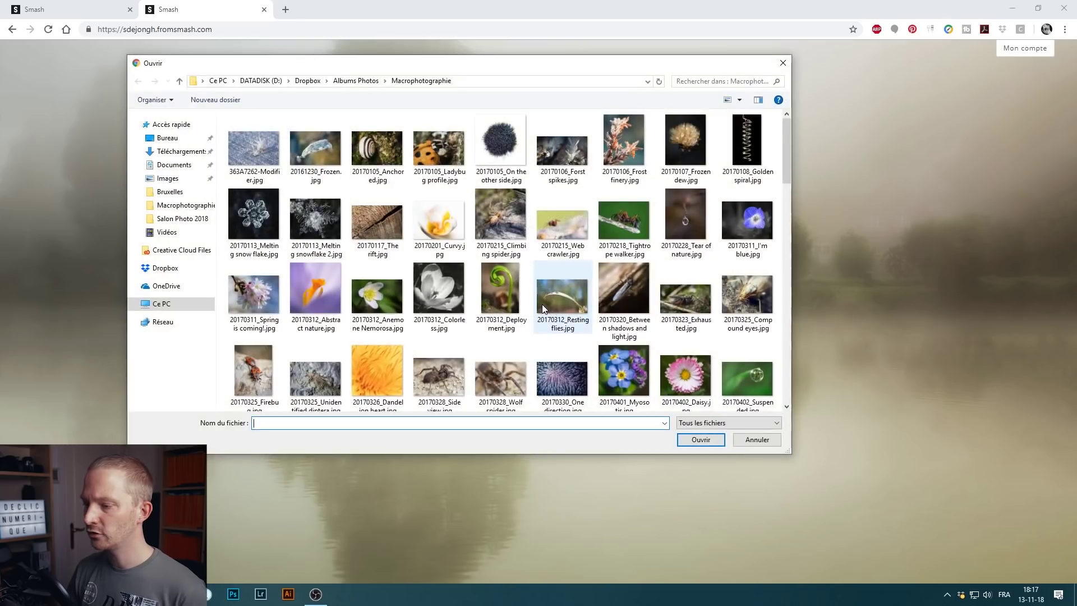
left_click(264, 140)
left_click(439, 149, "shift")
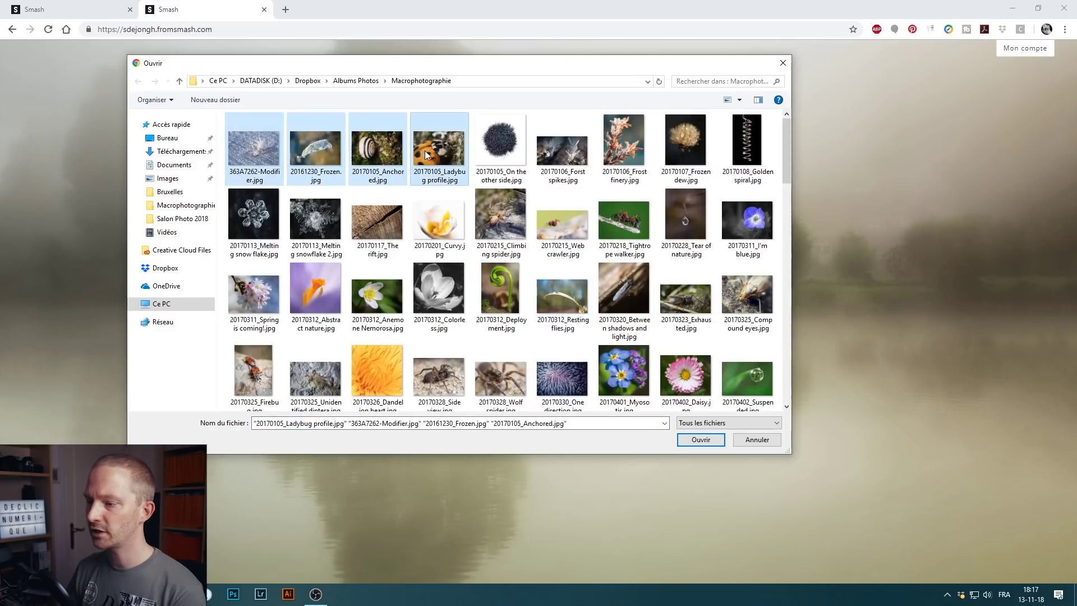
left_click(701, 440)
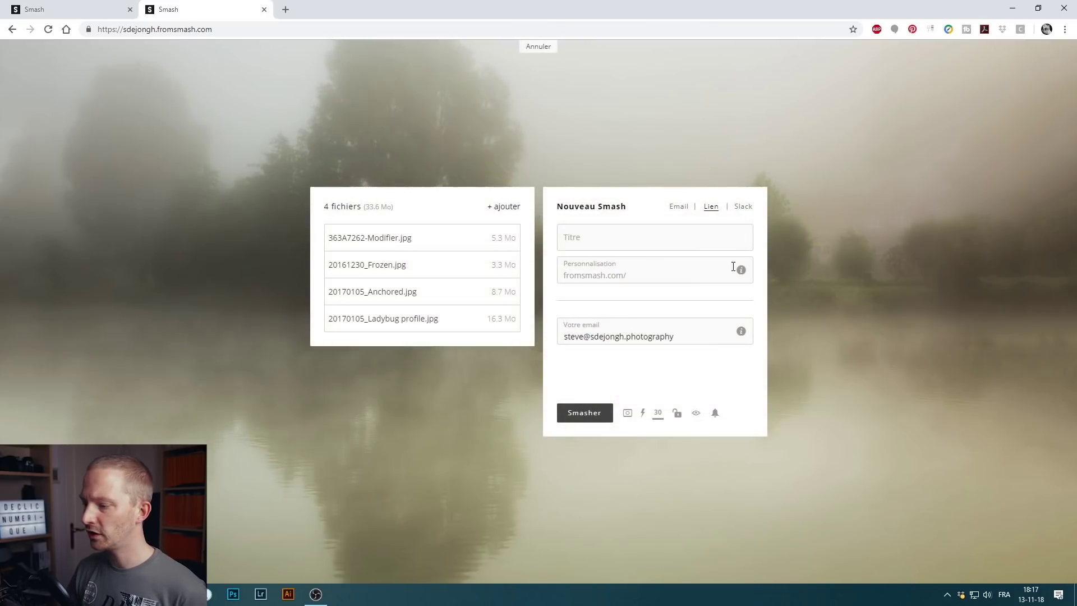
left_click(660, 238)
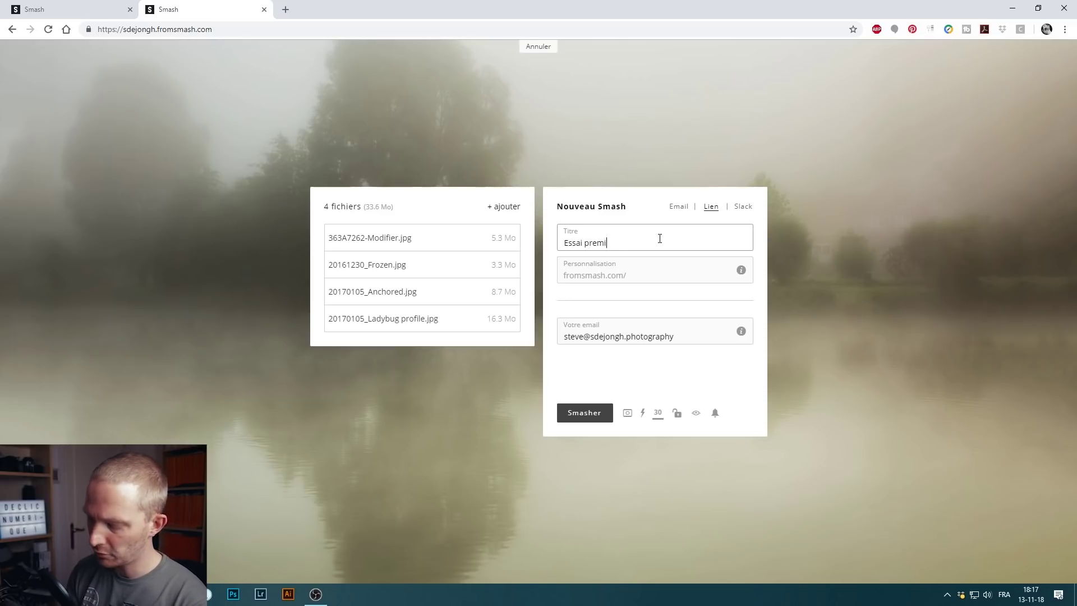
left_click(658, 277)
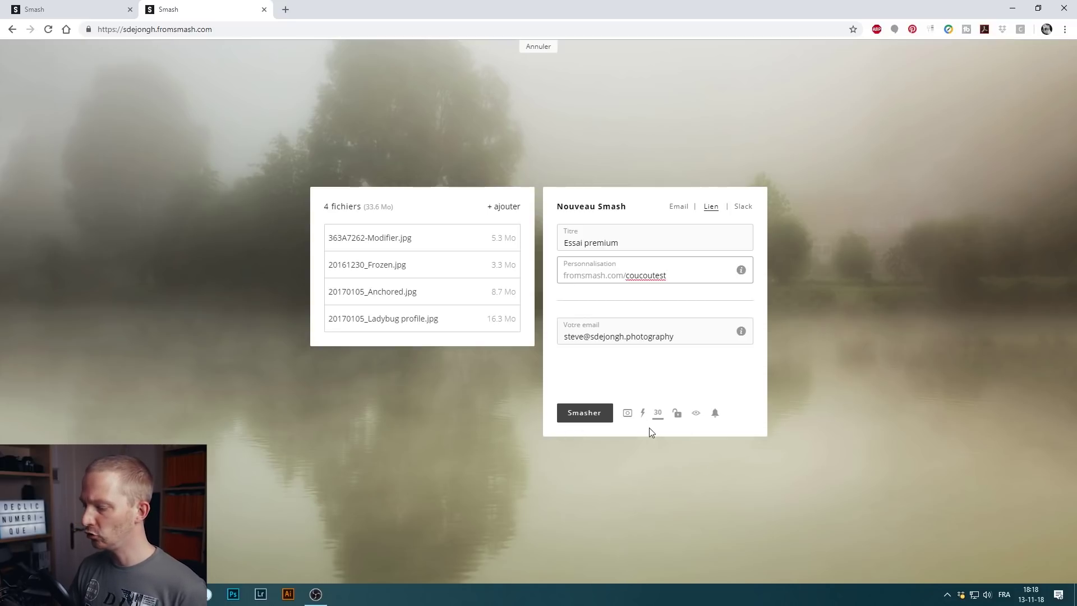
left_click(628, 415)
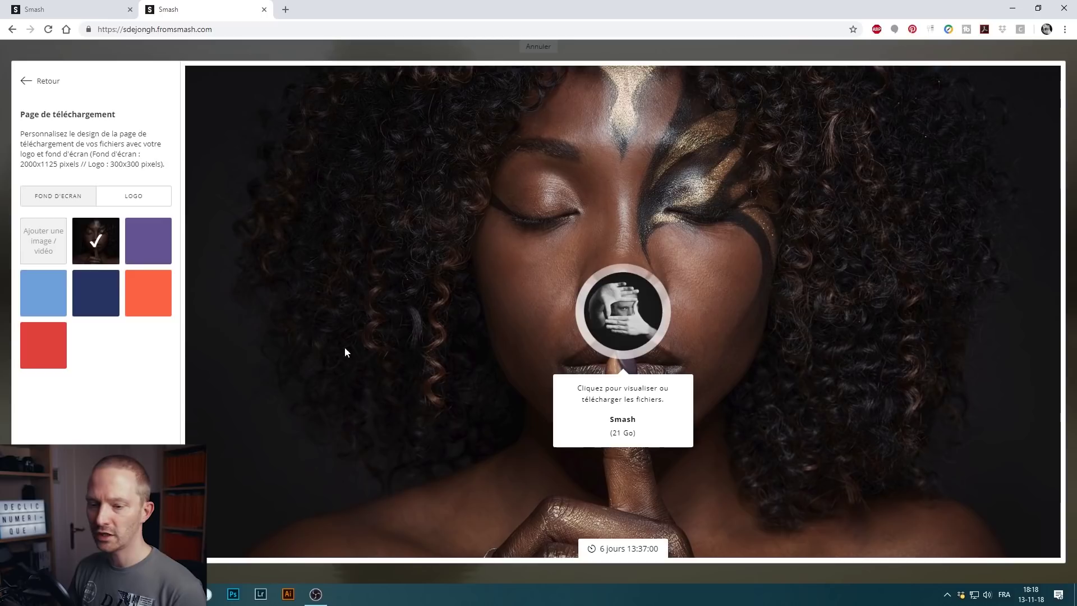
left_click(38, 241)
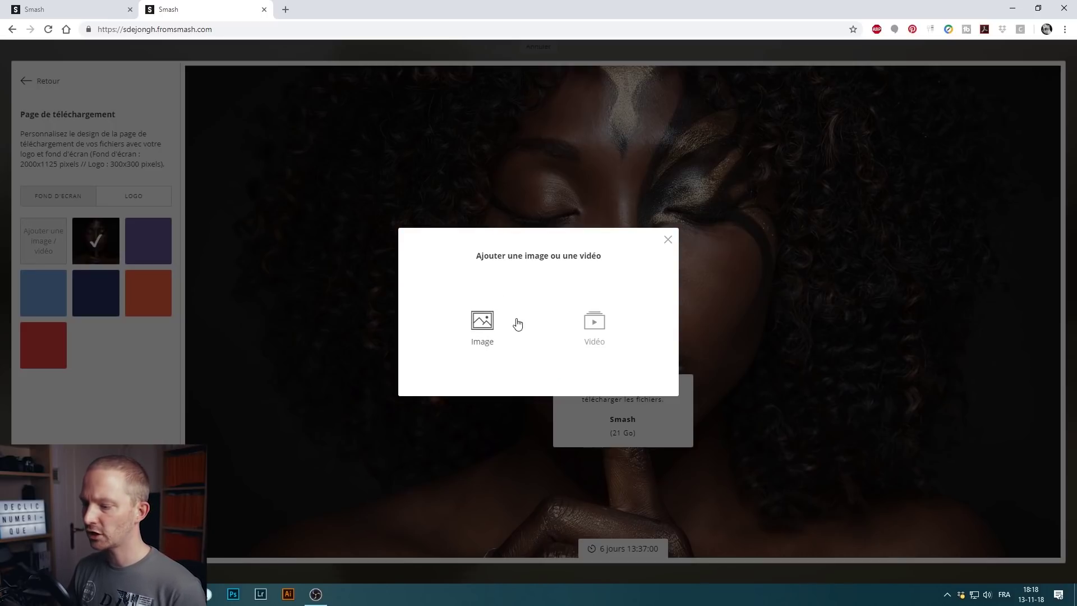
left_click(669, 240)
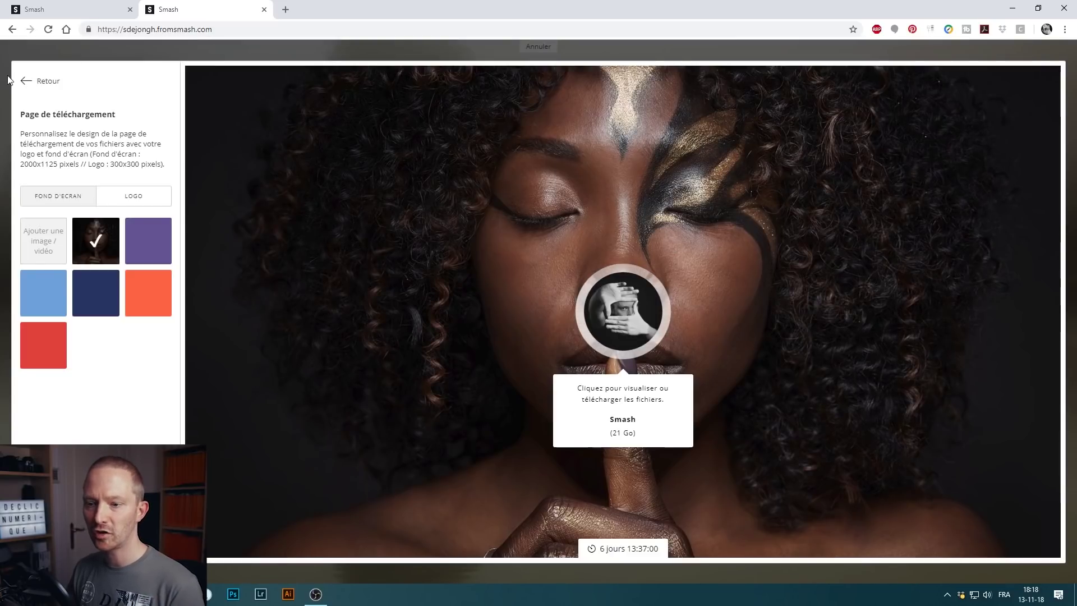
left_click(25, 82)
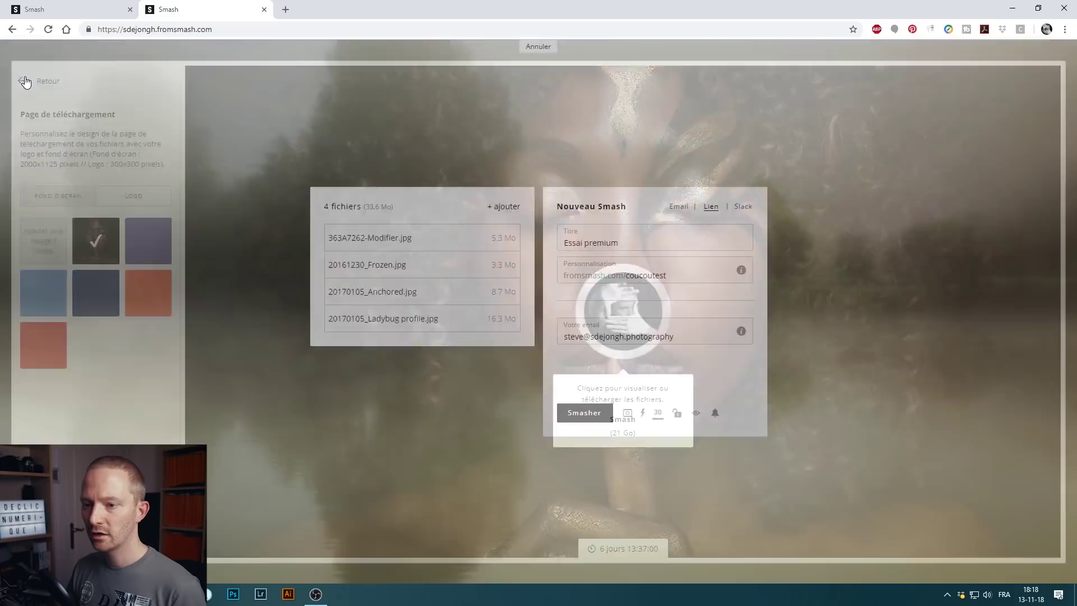
left_click(643, 418)
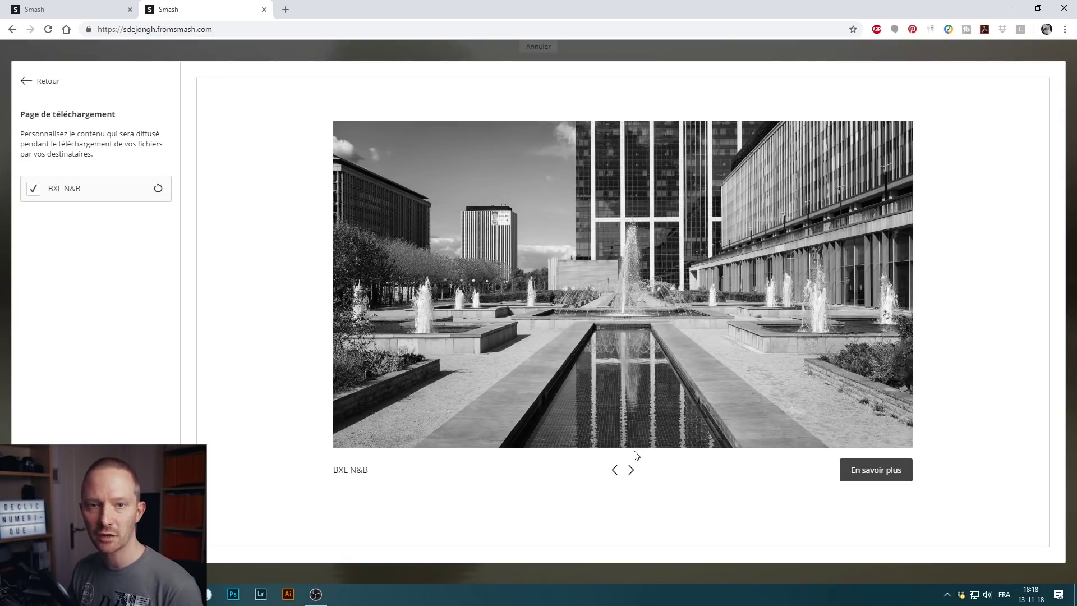
left_click(28, 81)
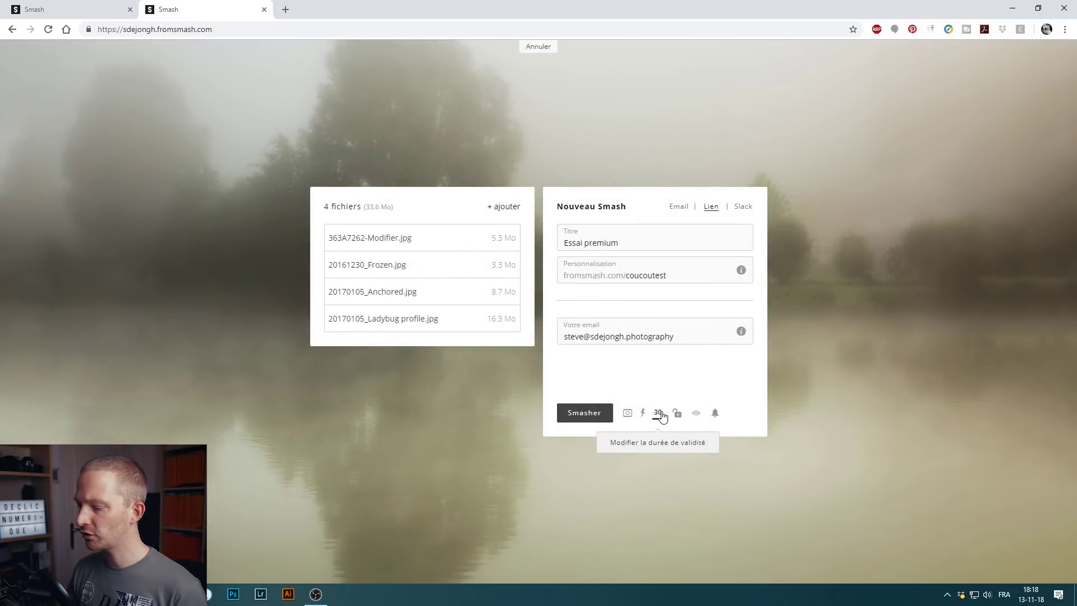
- Change the Essai premium validity from 30 to 365 days and switch off download notifications
left_click(659, 415)
left_click_drag(504, 326, 391, 317)
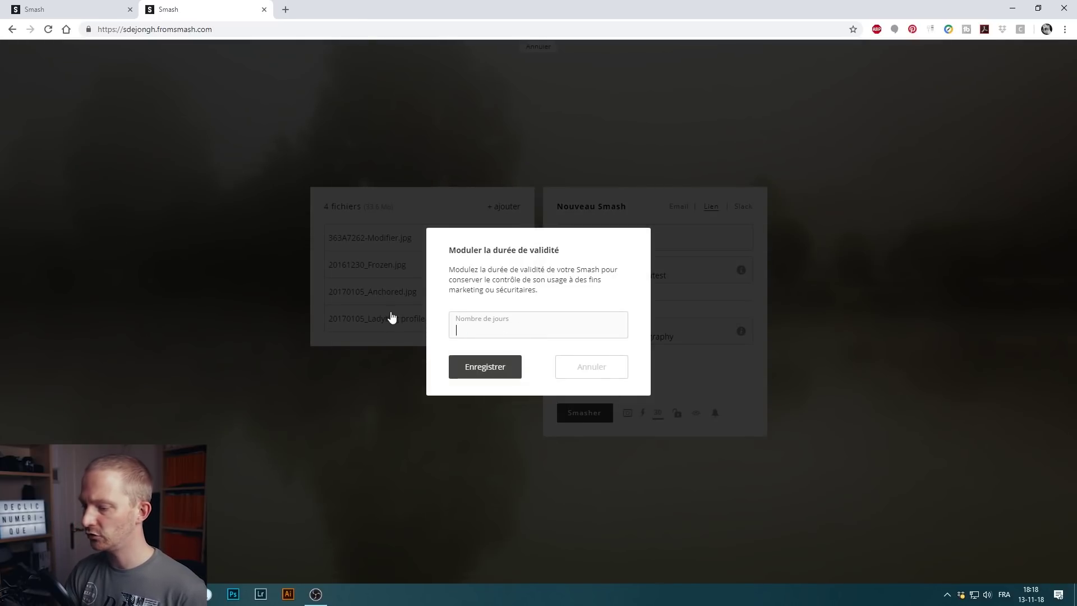
left_click(474, 366)
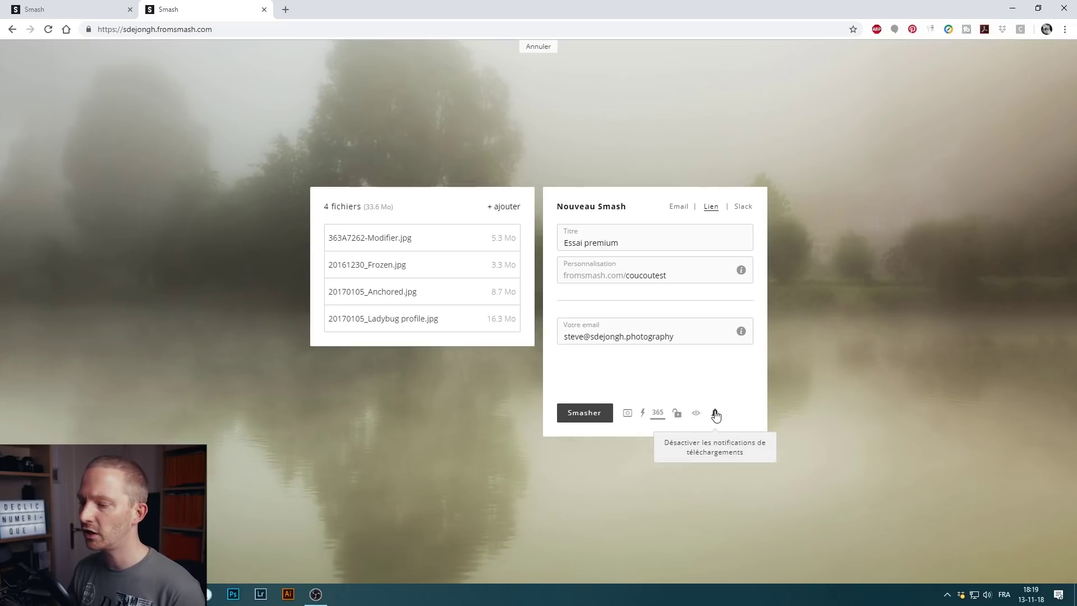
left_click(716, 414)
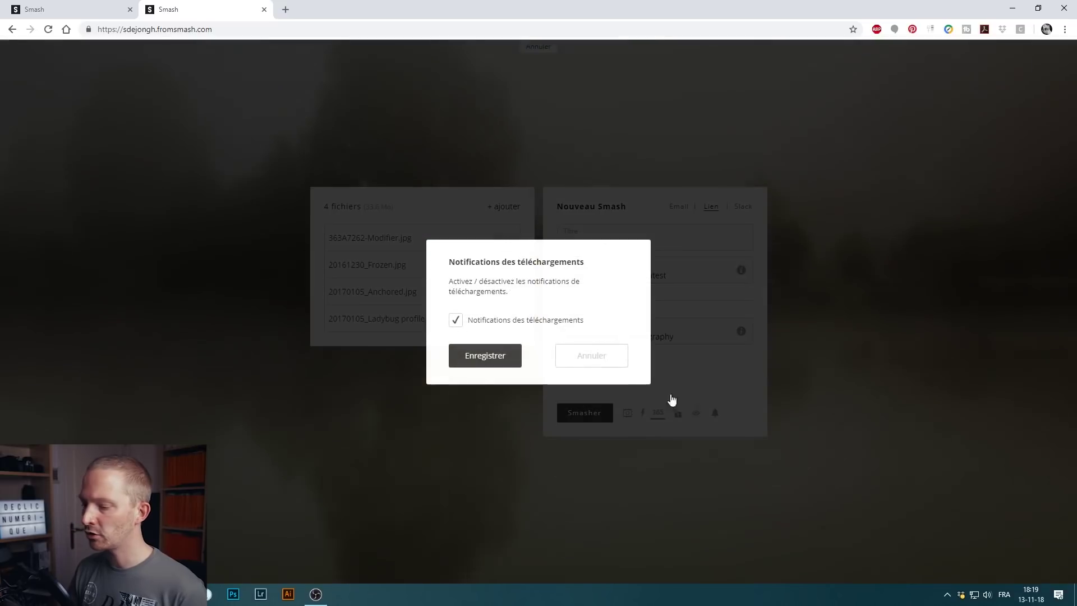
left_click(485, 357)
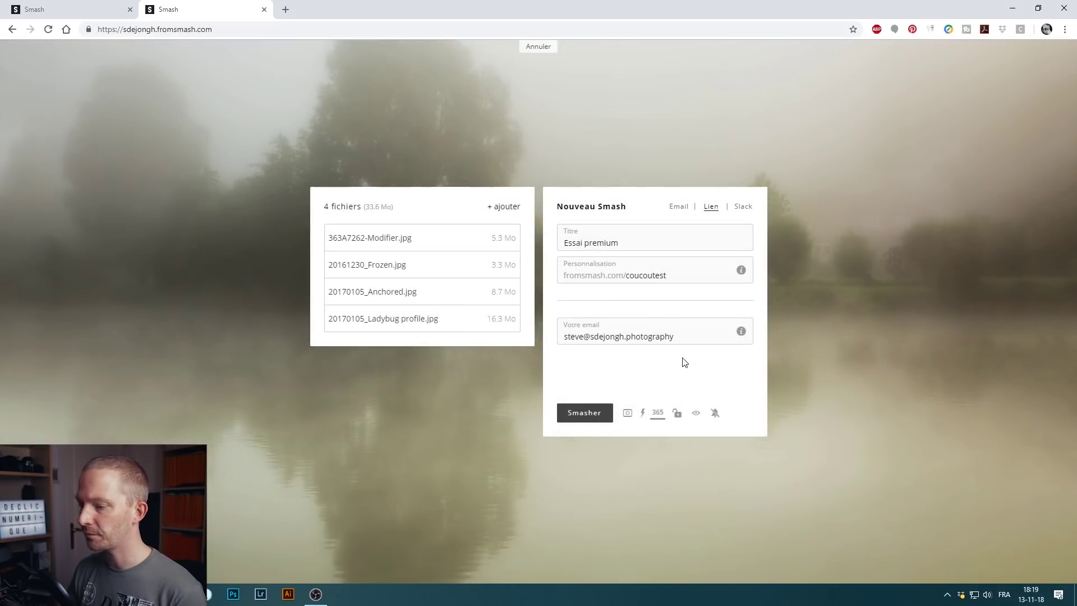
- Send the four photos (33.6 Mo) while browsing the slideshow, then copy the share link
left_click(584, 413)
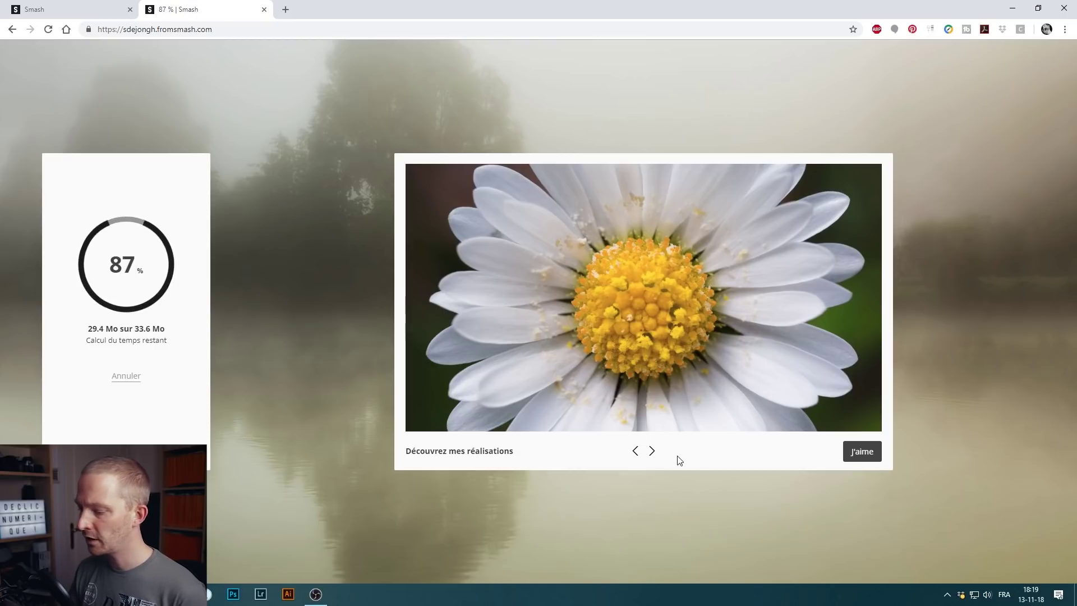
left_click(653, 453)
left_click(655, 454)
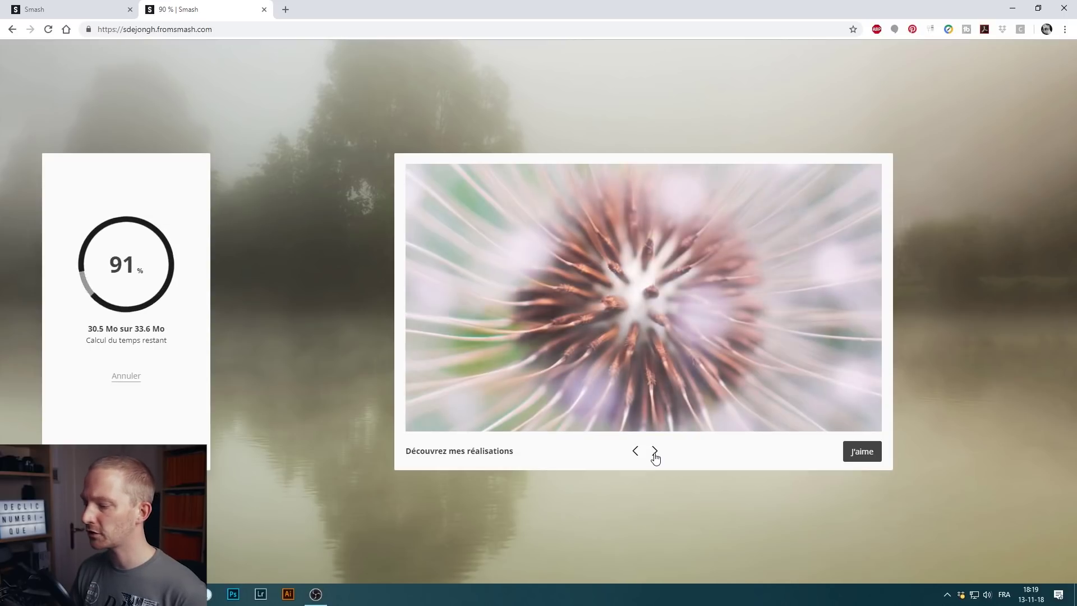
left_click(655, 454)
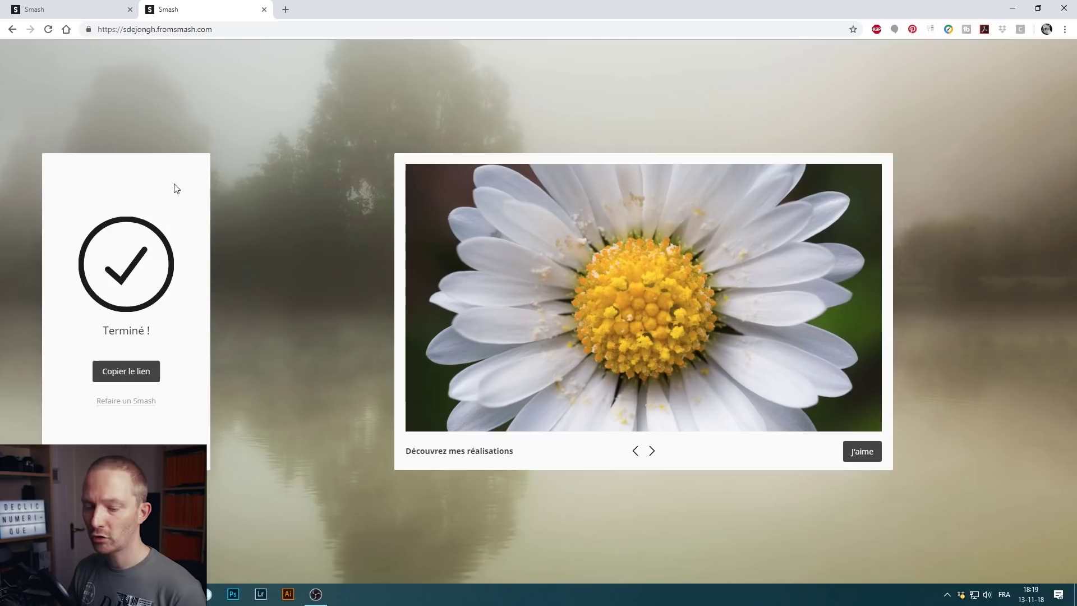
left_click(126, 375)
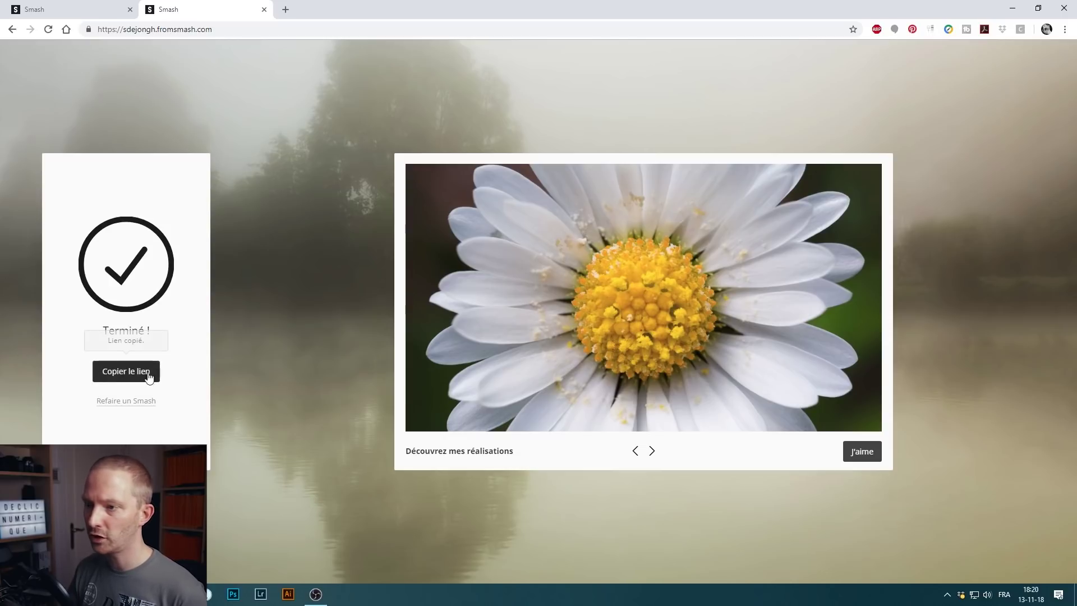
left_click(1065, 29)
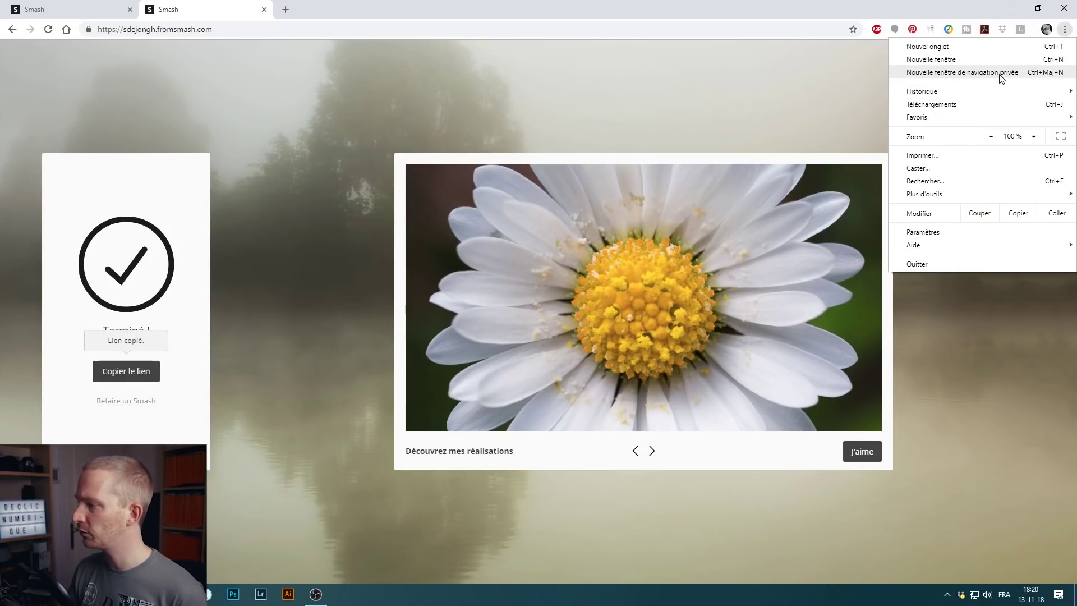
left_click(1001, 73)
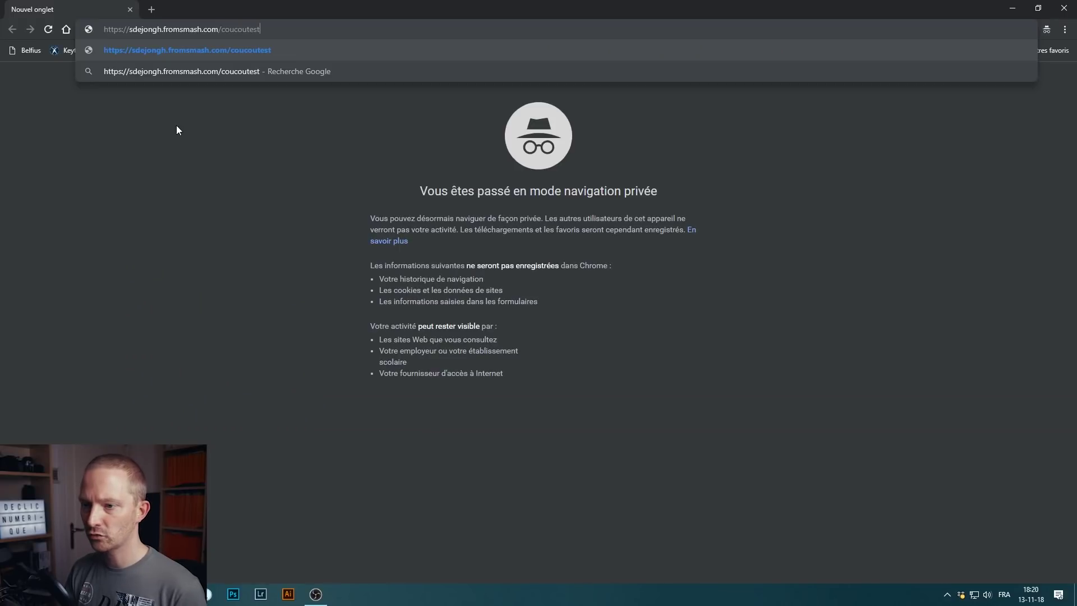
key("Return")
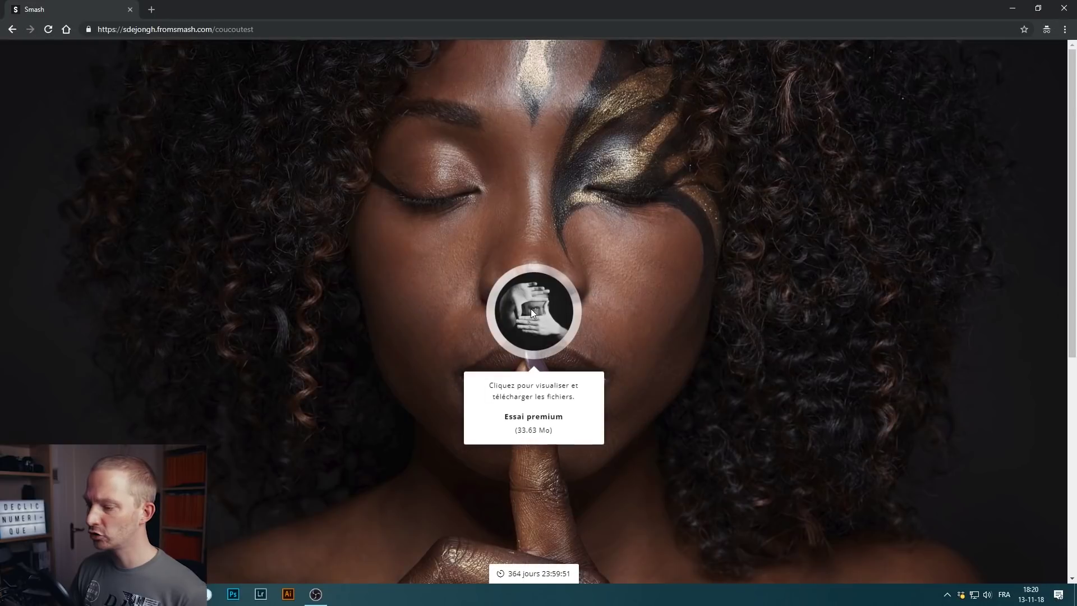
- Reveal the four shared photos, download them all with Tout télécharger, and browse the slideshow
left_click(532, 313)
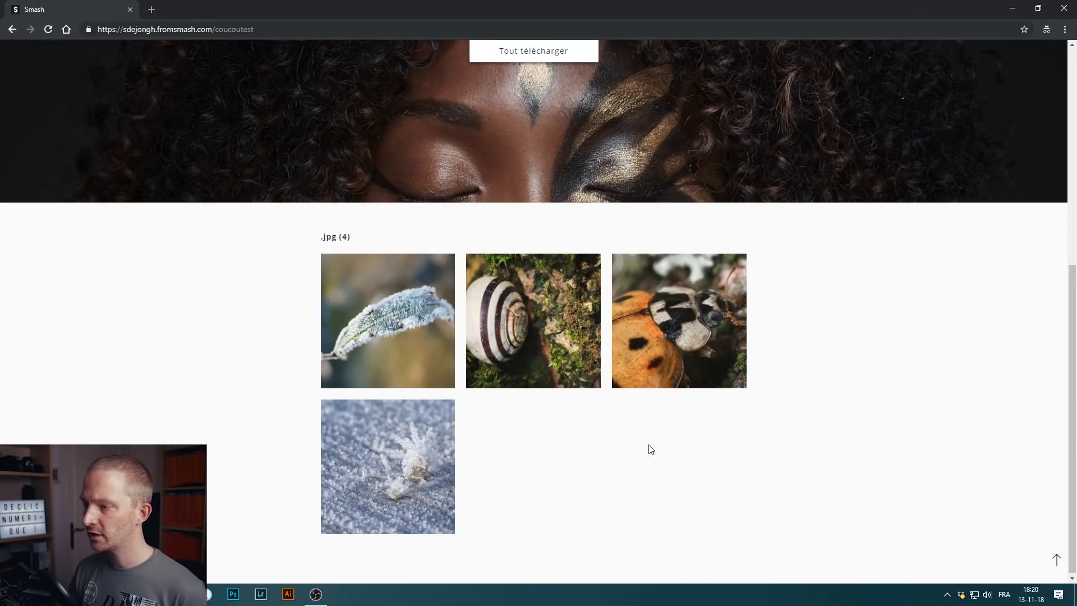
left_click(522, 54)
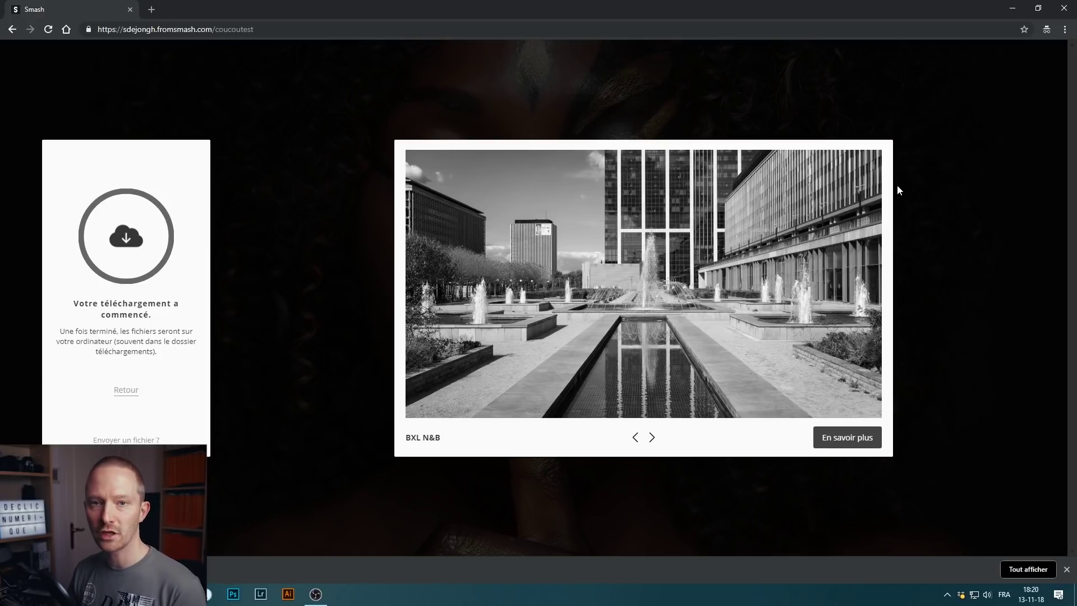
left_click(656, 438)
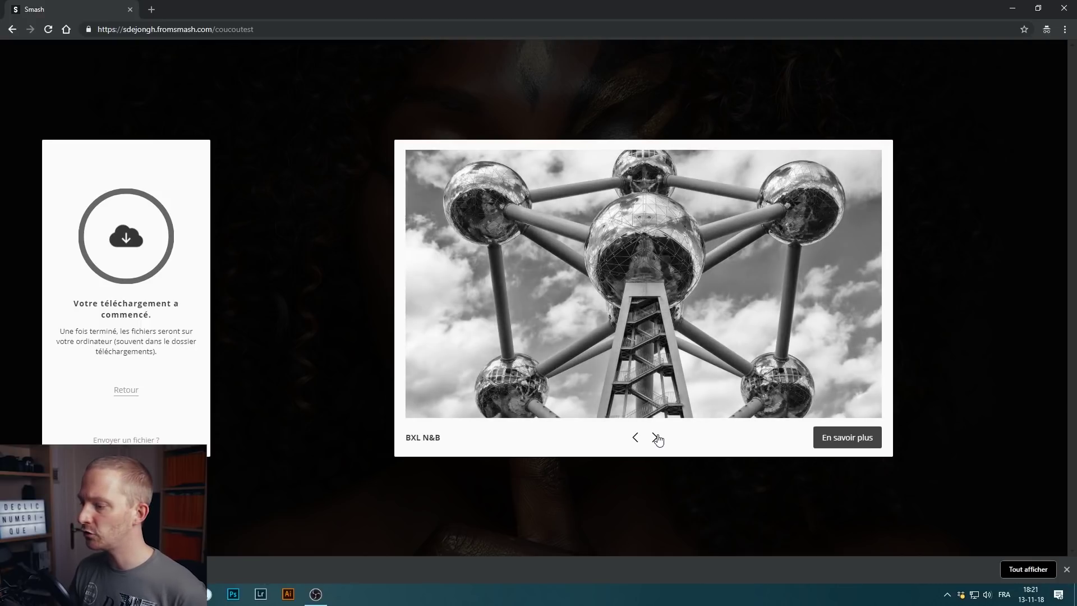
left_click(656, 438)
left_click(656, 438)
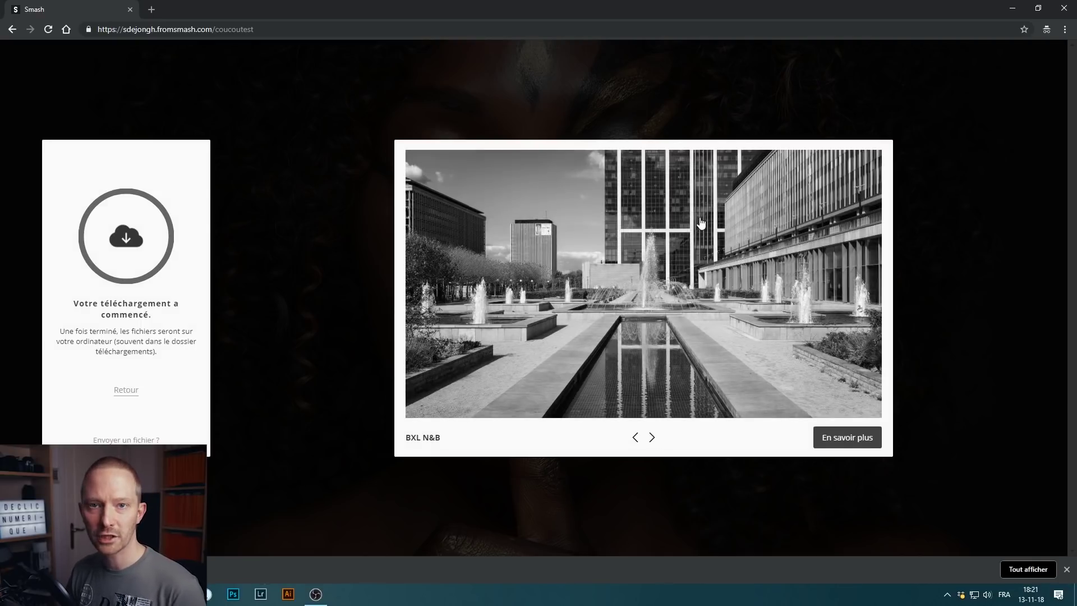